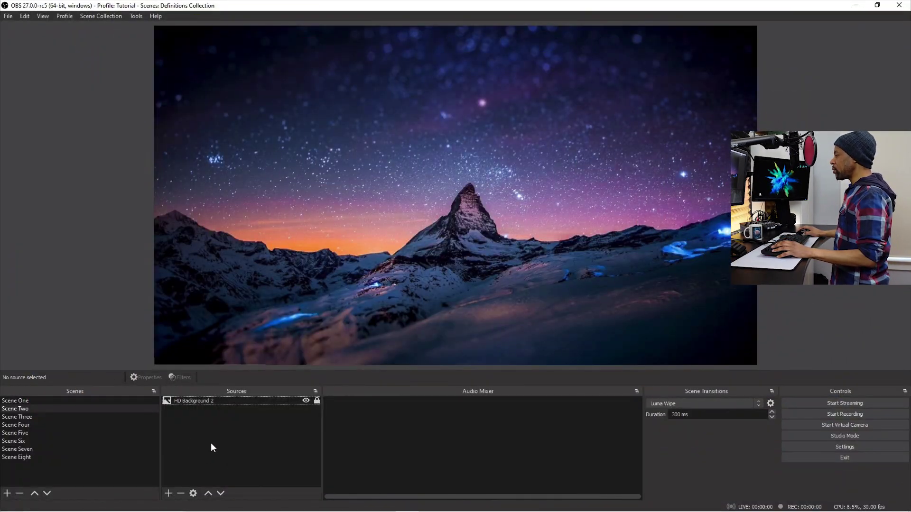
Hide HD Background 2 and create a new image source named Logo
{"action": "left_click", "coordinate": [306, 401]}
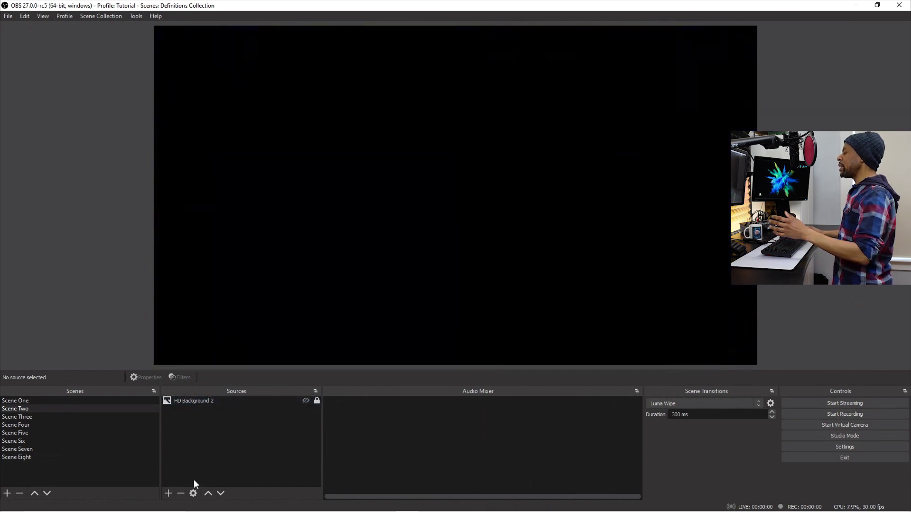
{"action": "left_click", "coordinate": [168, 494]}
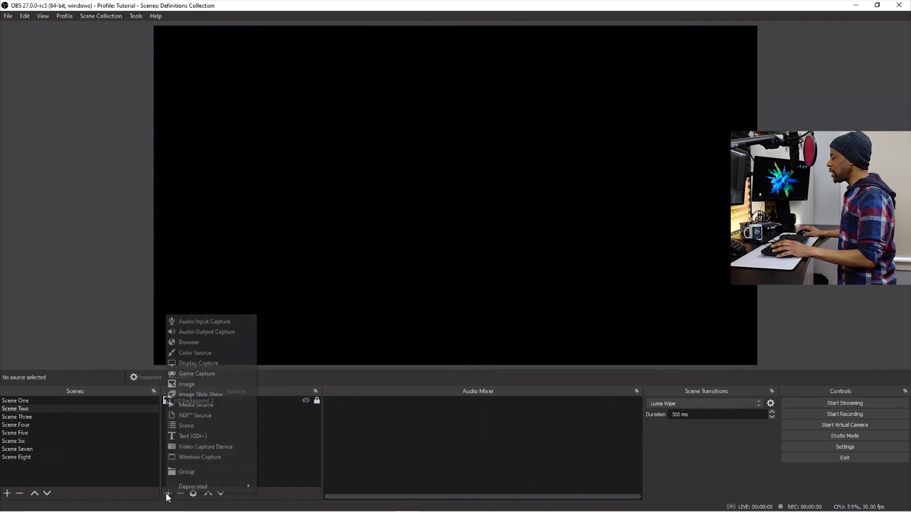
{"action": "left_click", "coordinate": [205, 385]}
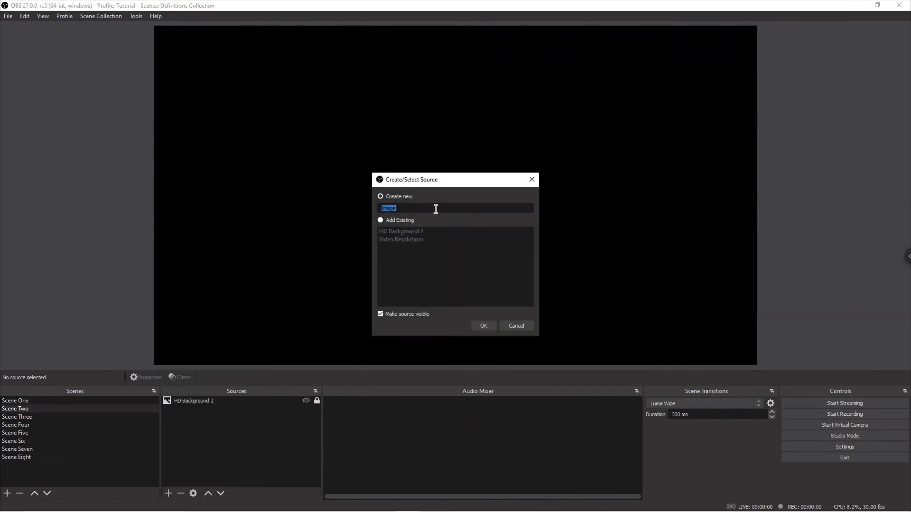
{"action": "type", "text": "Logo"}
{"action": "left_click", "coordinate": [484, 325]}
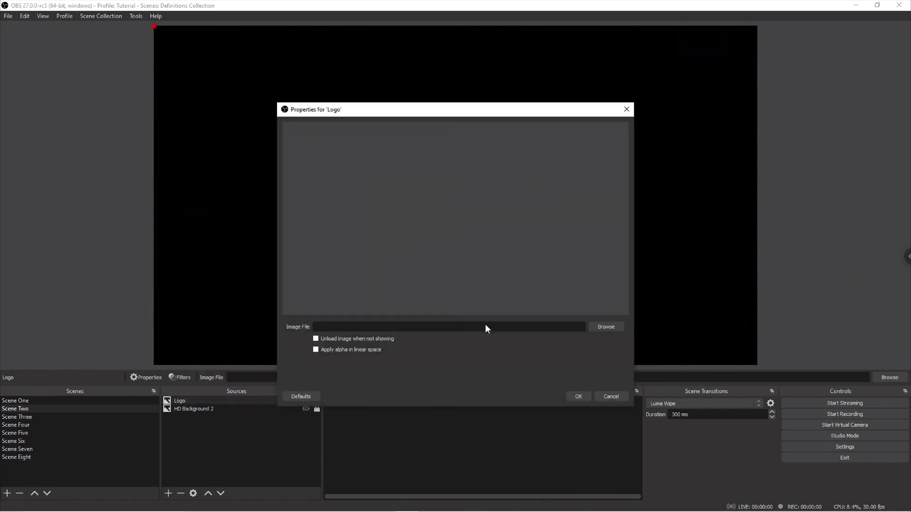
Load pixelvalley_square2.png as the Logo source's image file
{"action": "left_click", "coordinate": [606, 327]}
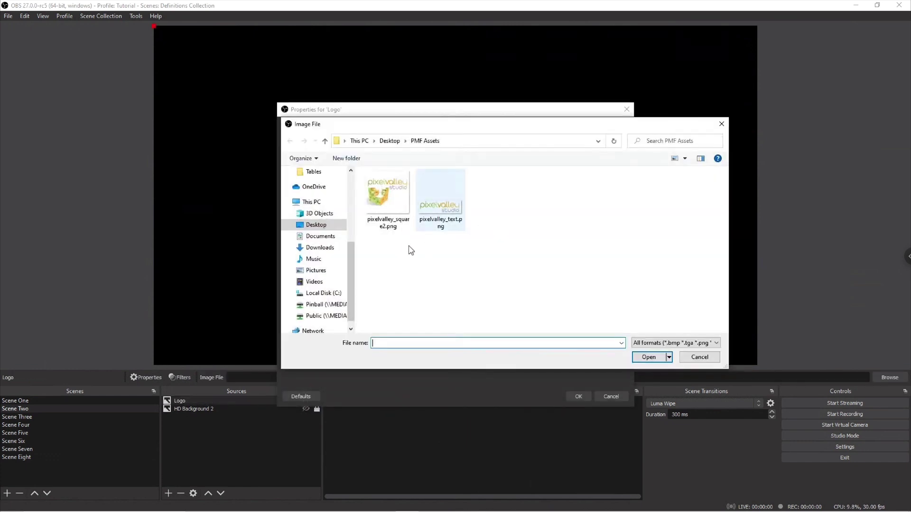
{"action": "left_click", "coordinate": [388, 207]}
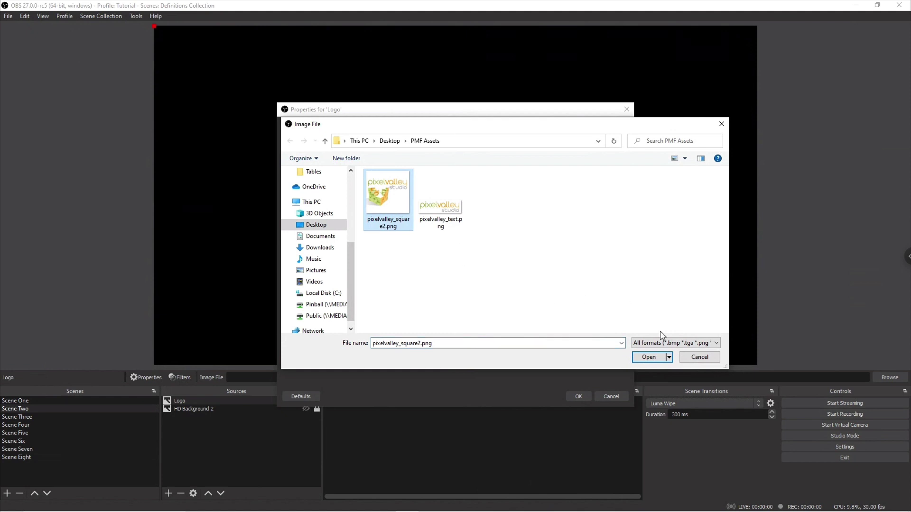
{"action": "left_click", "coordinate": [656, 357]}
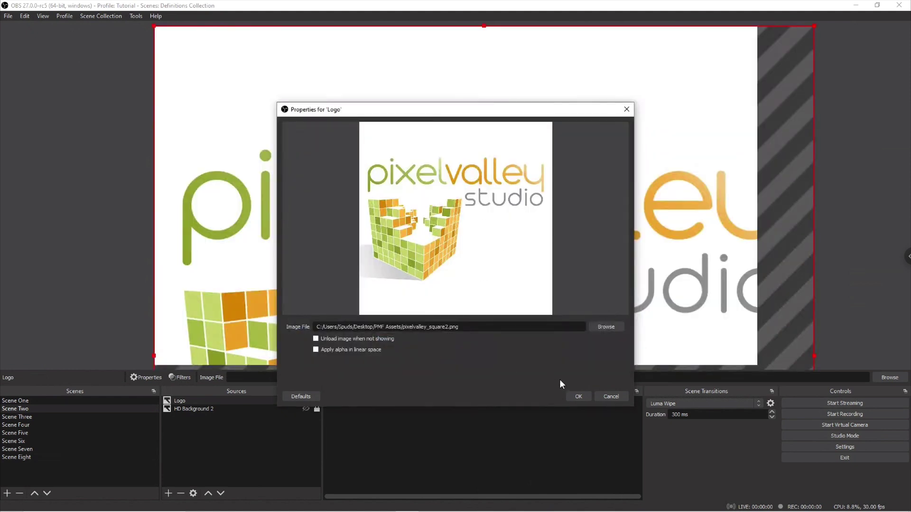
{"action": "left_click", "coordinate": [578, 397]}
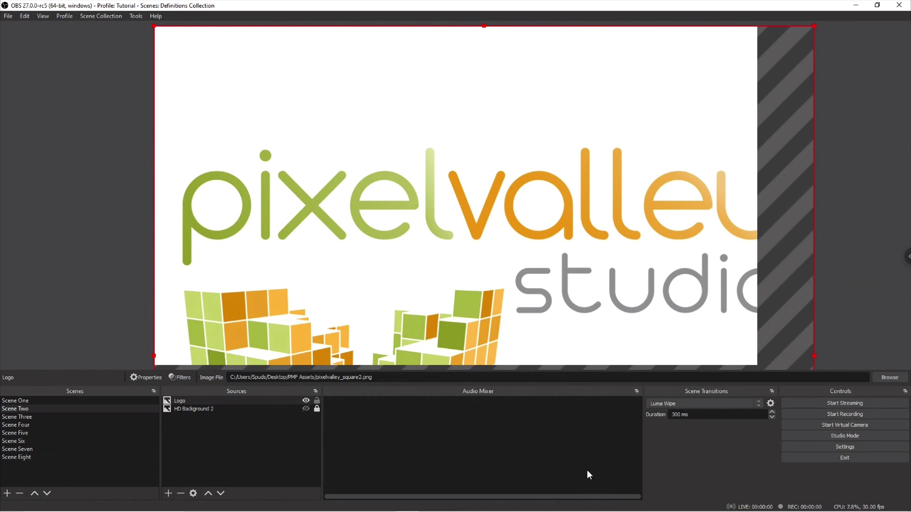
Check the preview scaling options, then shift the Logo image to the right
{"action": "right_click", "coordinate": [429, 118]}
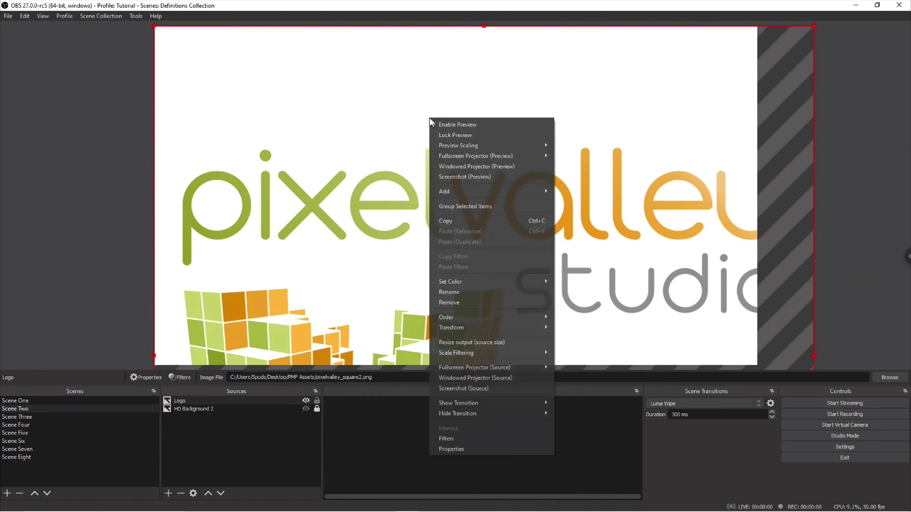
{"action": "mouse_move", "coordinate": [490, 145]}
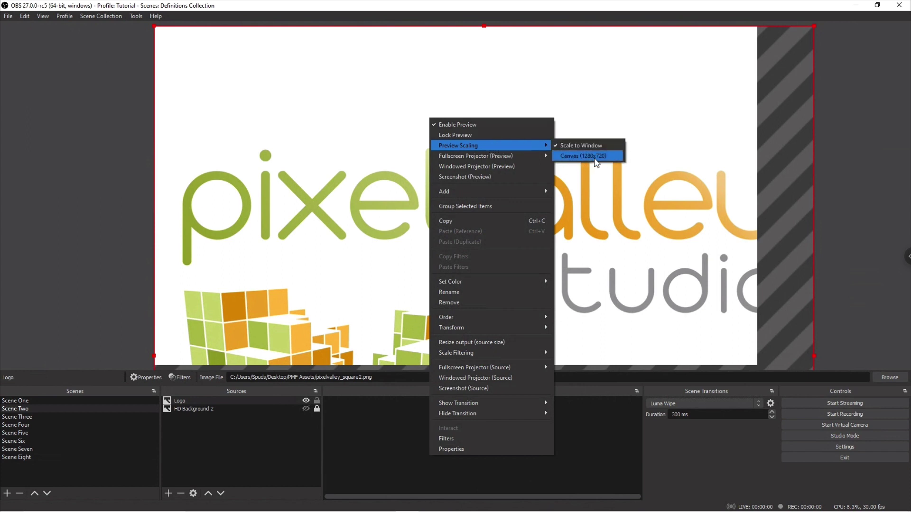
{"action": "left_click", "coordinate": [380, 152]}
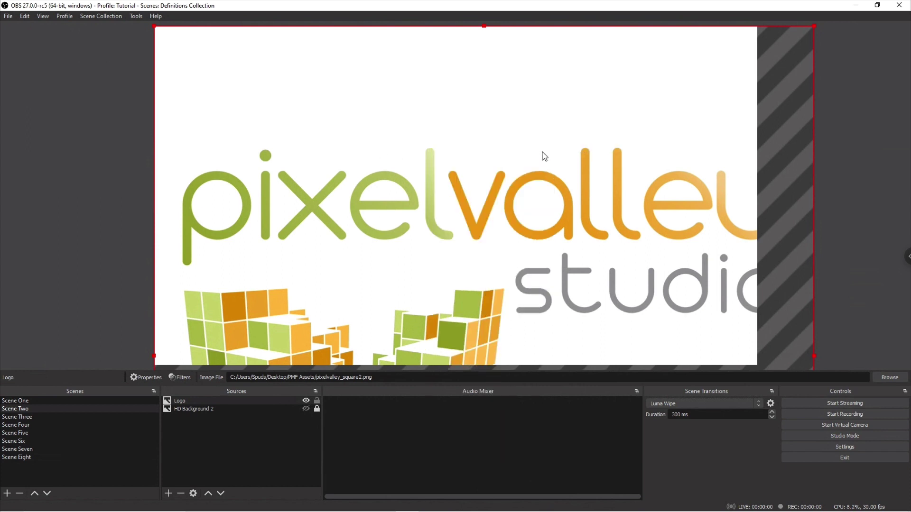
{"action": "left_click_drag", "start_coordinate": [571, 141], "coordinate": [674, 147]}
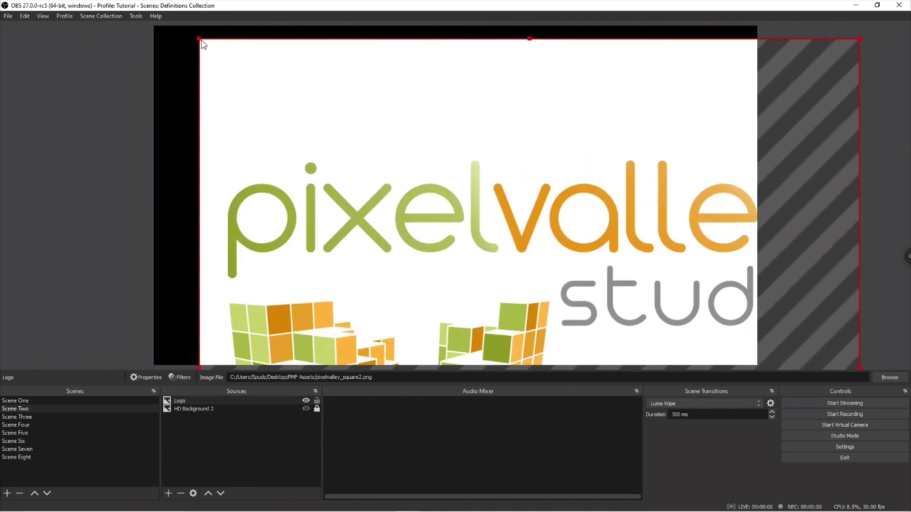
Scale the Logo down by its corner handles into a smaller square at the upper right
{"action": "left_click_drag", "start_coordinate": [203, 44], "coordinate": [313, 149]}
{"action": "left_click_drag", "start_coordinate": [519, 211], "coordinate": [383, 96]}
{"action": "left_click_drag", "start_coordinate": [176, 38], "coordinate": [603, 93]}
{"action": "left_click_drag", "start_coordinate": [720, 53], "coordinate": [581, 191]}
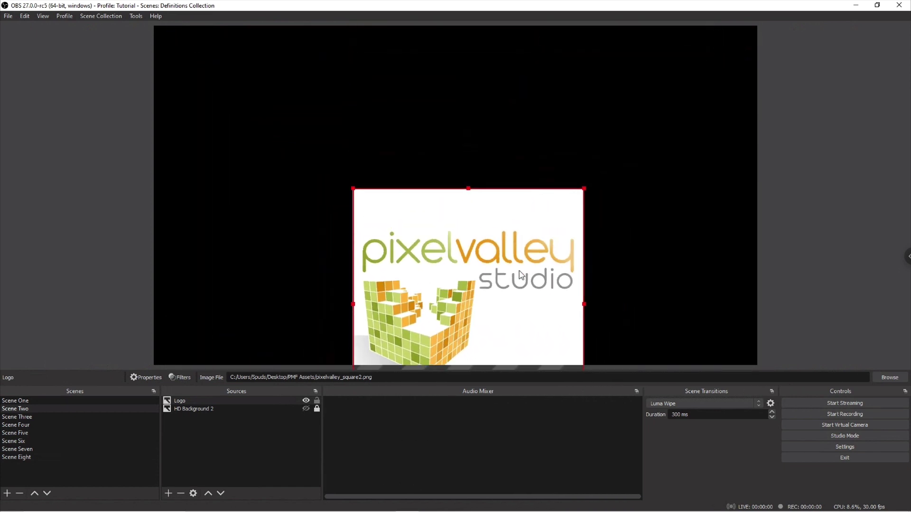
{"action": "left_click_drag", "start_coordinate": [485, 286], "coordinate": [604, 158]}
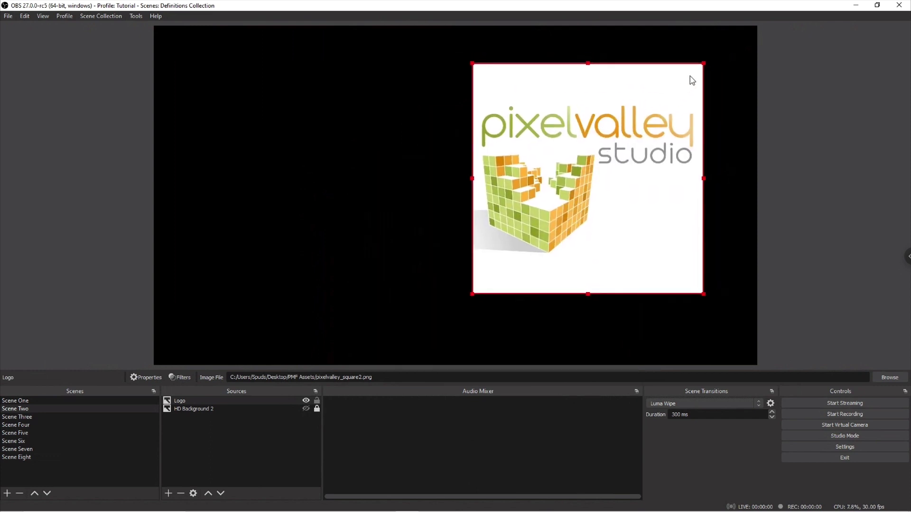
{"action": "left_click_drag", "start_coordinate": [703, 63], "coordinate": [664, 101]}
{"action": "left_click_drag", "start_coordinate": [522, 202], "coordinate": [567, 126]}
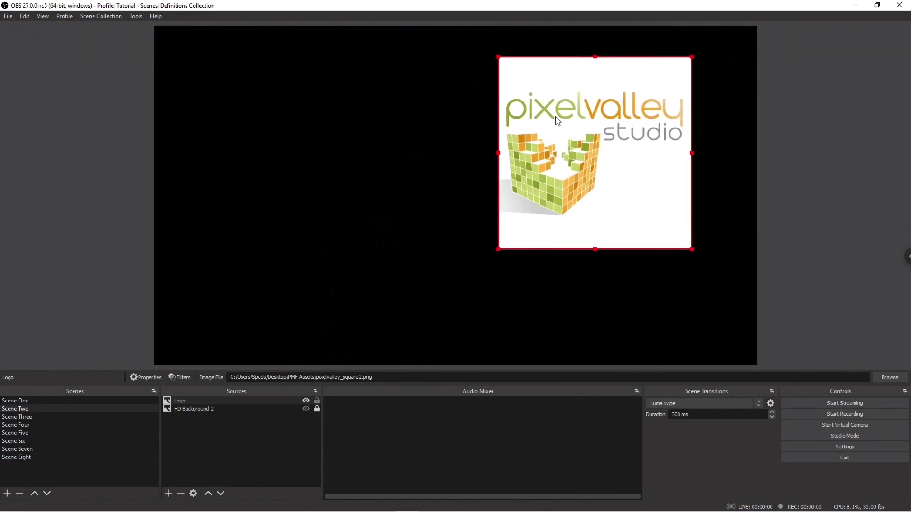
Apply Transform > Fit to screen to the Logo so it fills the canvas height
{"action": "left_click", "coordinate": [219, 401]}
{"action": "right_click", "coordinate": [576, 128]}
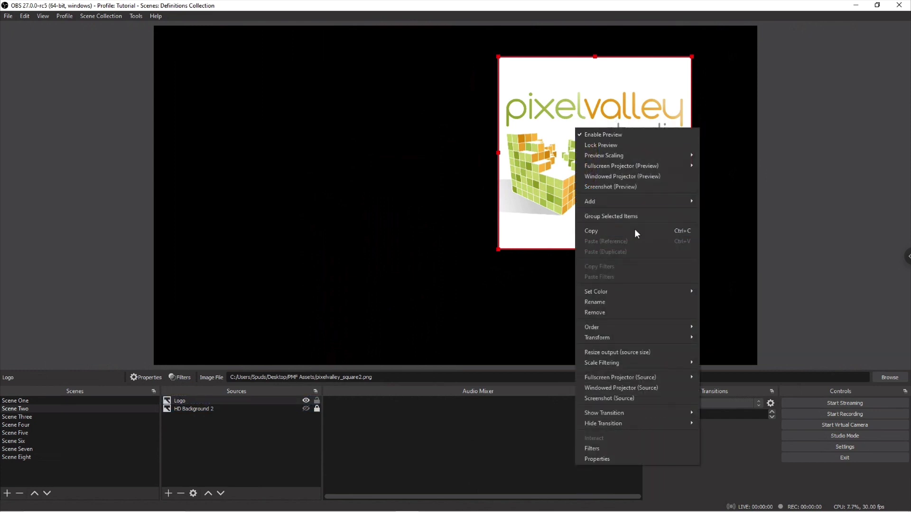
{"action": "mouse_move", "coordinate": [625, 338]}
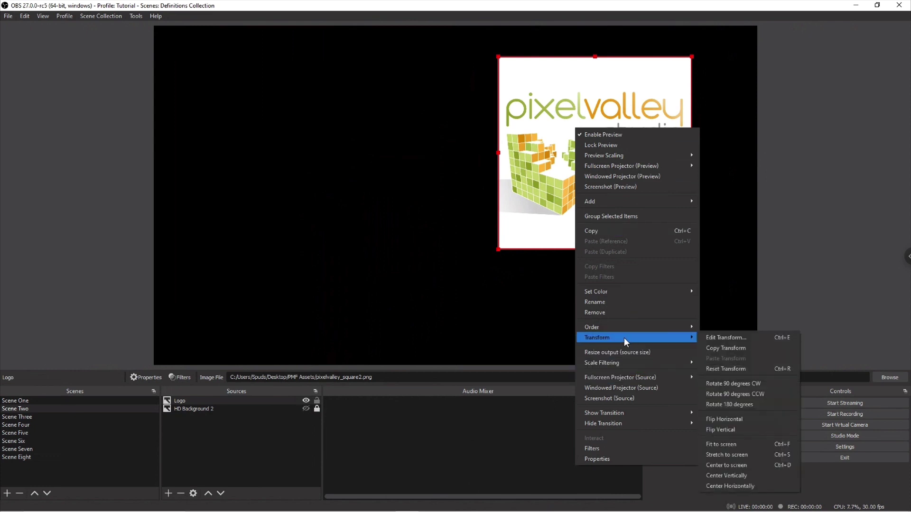
{"action": "left_click", "coordinate": [743, 446]}
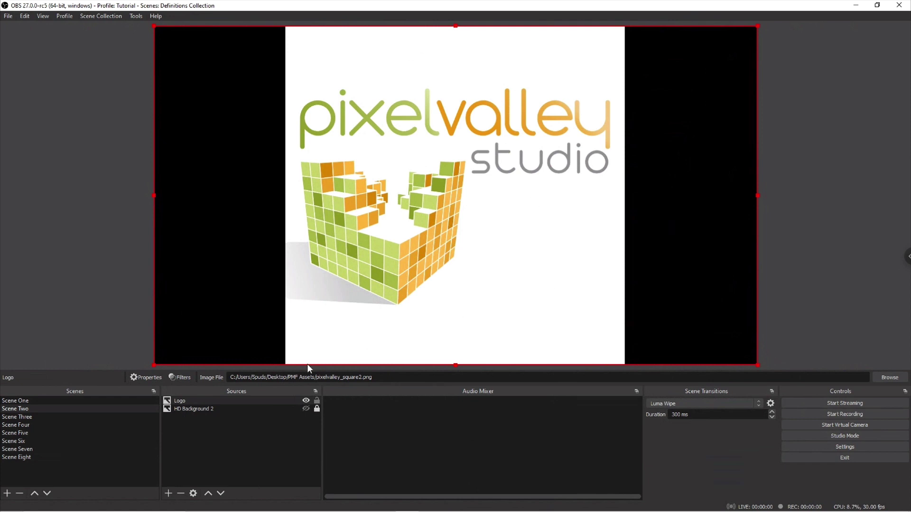
{"action": "right_click", "coordinate": [249, 401]}
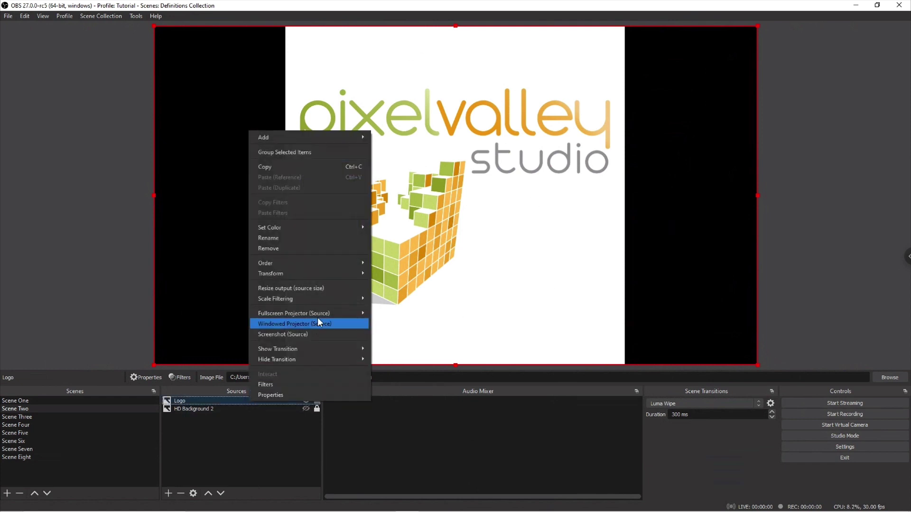
Drag the Logo's corner handles to shrink it, then place it at the canvas's upper right
{"action": "mouse_move", "coordinate": [332, 274]}
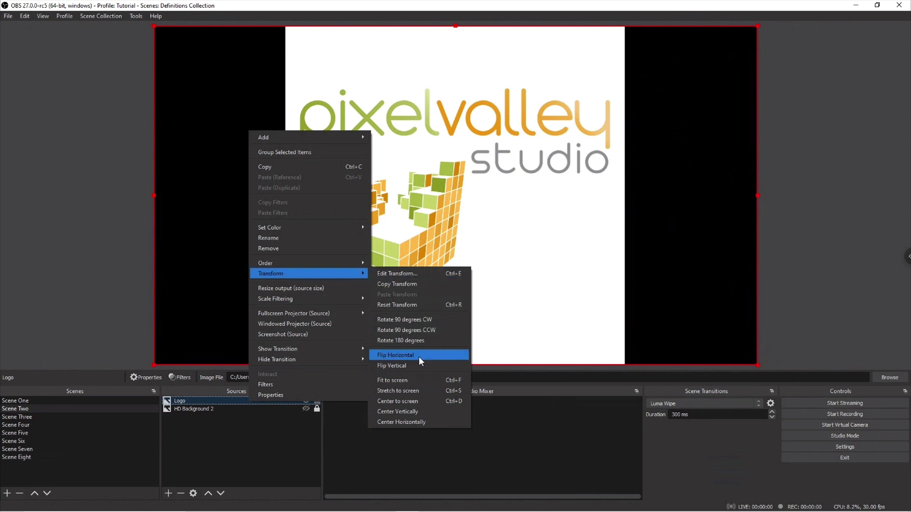
{"action": "left_click", "coordinate": [592, 221]}
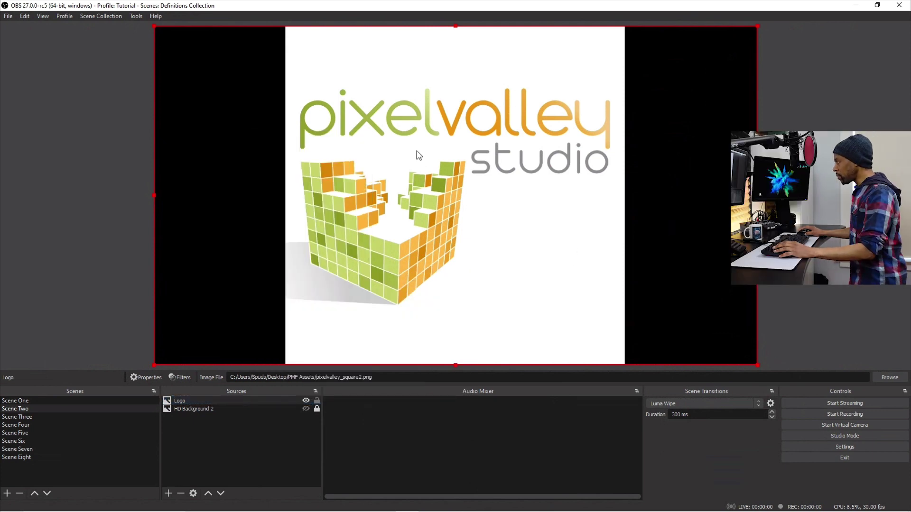
{"action": "left_click_drag", "start_coordinate": [155, 28], "coordinate": [496, 189]}
{"action": "left_click_drag", "start_coordinate": [650, 254], "coordinate": [473, 149]}
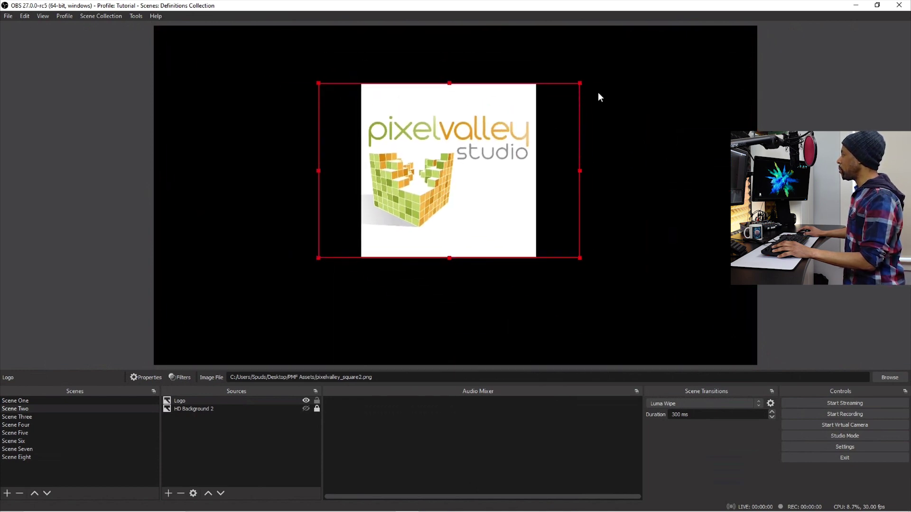
{"action": "left_click", "coordinate": [582, 81]}
{"action": "left_click", "coordinate": [562, 96]}
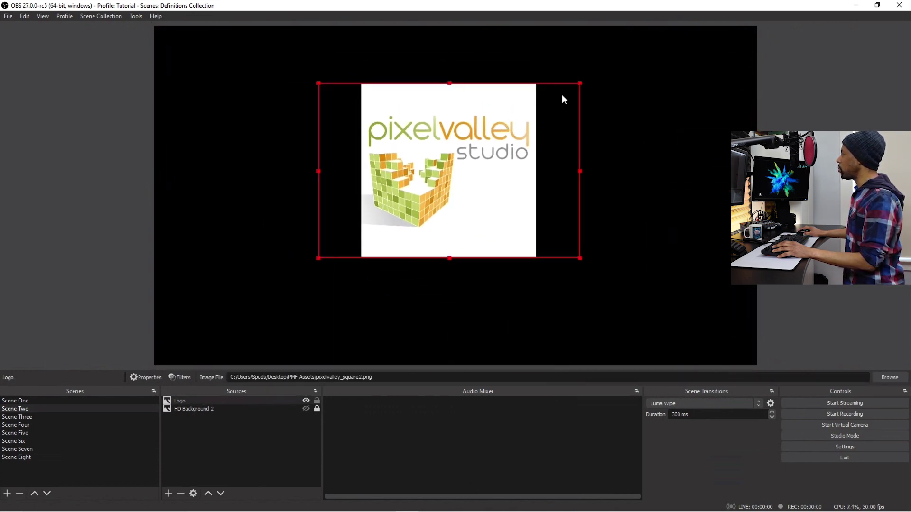
{"action": "left_click_drag", "start_coordinate": [578, 83], "coordinate": [495, 161]}
{"action": "left_click_drag", "start_coordinate": [389, 202], "coordinate": [595, 112]}
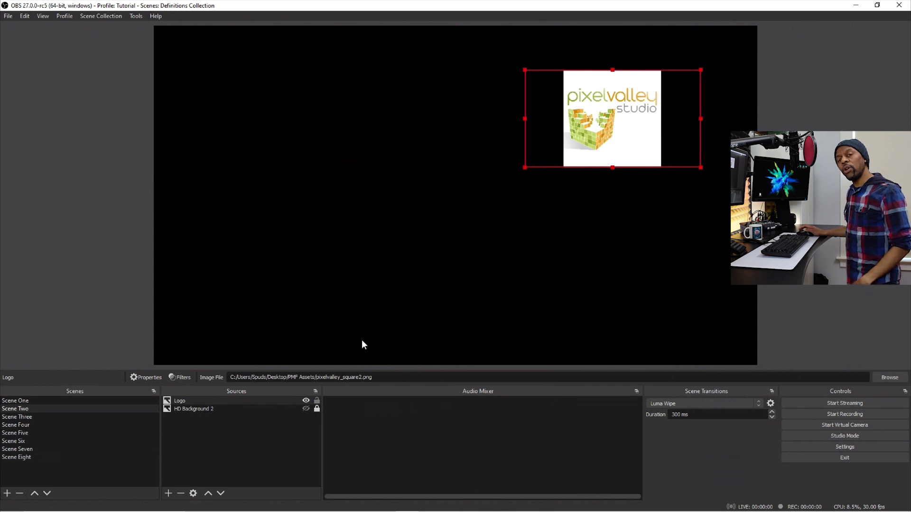
{"action": "left_click", "coordinate": [226, 401]}
Open the Logo's Edit Transform dialog and move the Scene Item Transform window aside
{"action": "right_click", "coordinate": [226, 402]}
{"action": "mouse_move", "coordinate": [279, 272]}
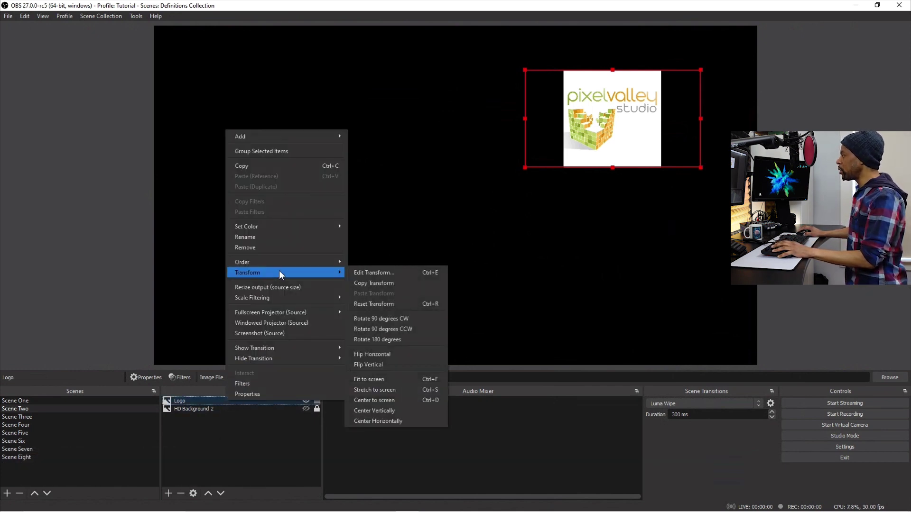
{"action": "left_click", "coordinate": [414, 272]}
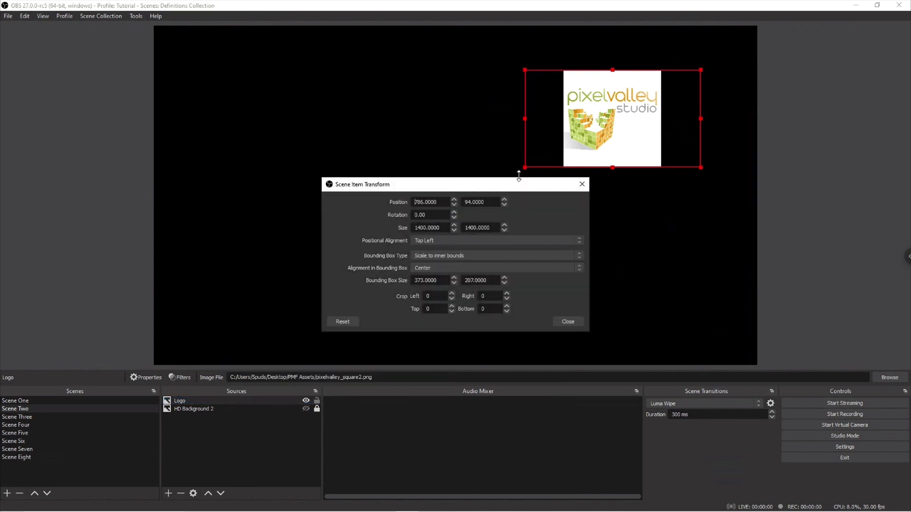
{"action": "left_click_drag", "start_coordinate": [517, 187], "coordinate": [411, 161]}
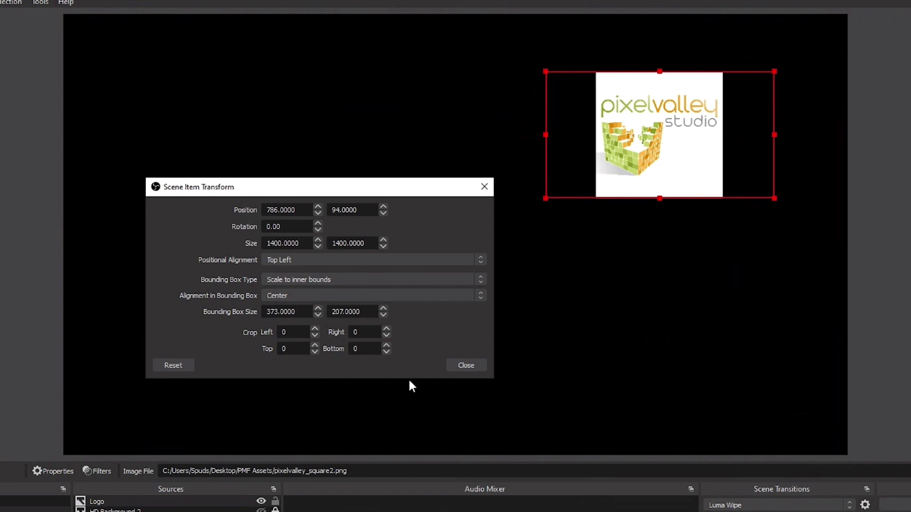
{"action": "mouse_move", "coordinate": [366, 182]}
{"action": "left_mouse_down"}
{"action": "mouse_move", "coordinate": [382, 186]}
{"action": "mouse_move", "coordinate": [375, 191]}
{"action": "left_mouse_up"}
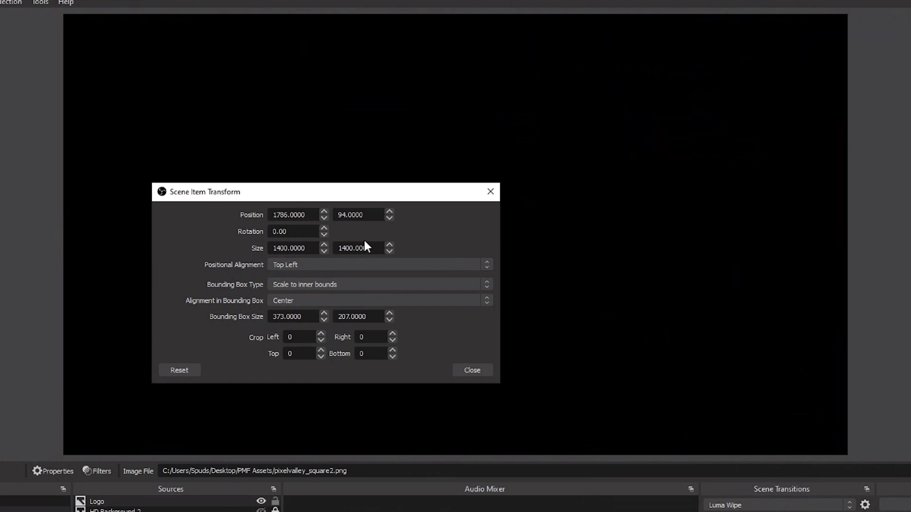
Edit the Logo's Position X value, nudging it with the arrow buttons and scroll wheel
{"action": "key", "text": "BackSpace"}
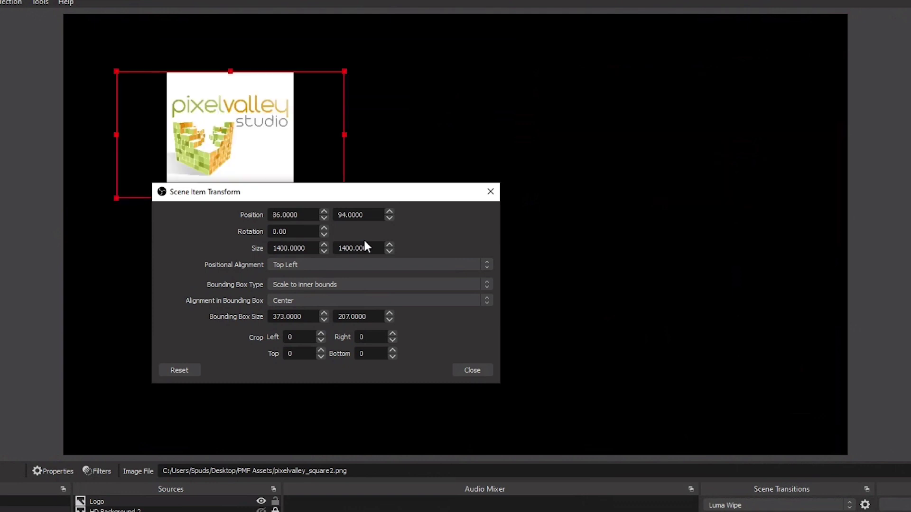
{"action": "type", "text": "6"}
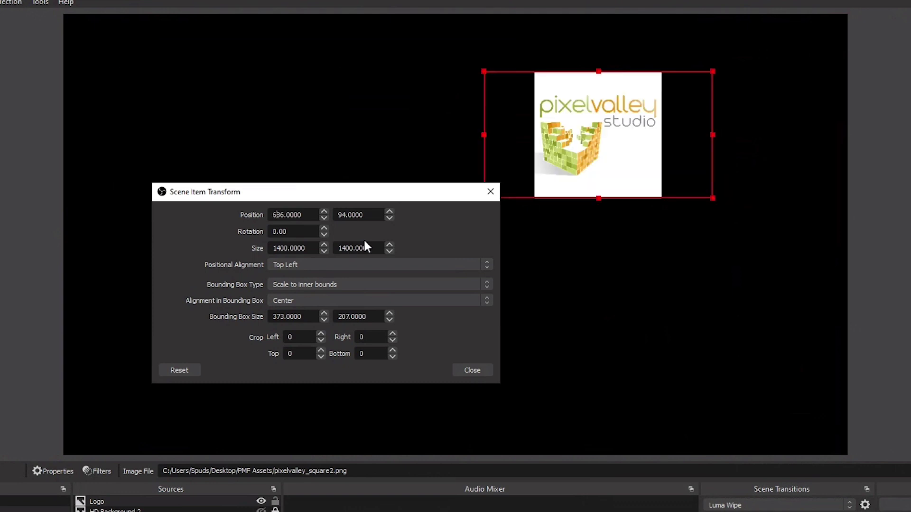
{"action": "key", "text": "BackSpace"}
{"action": "type", "text": "3"}
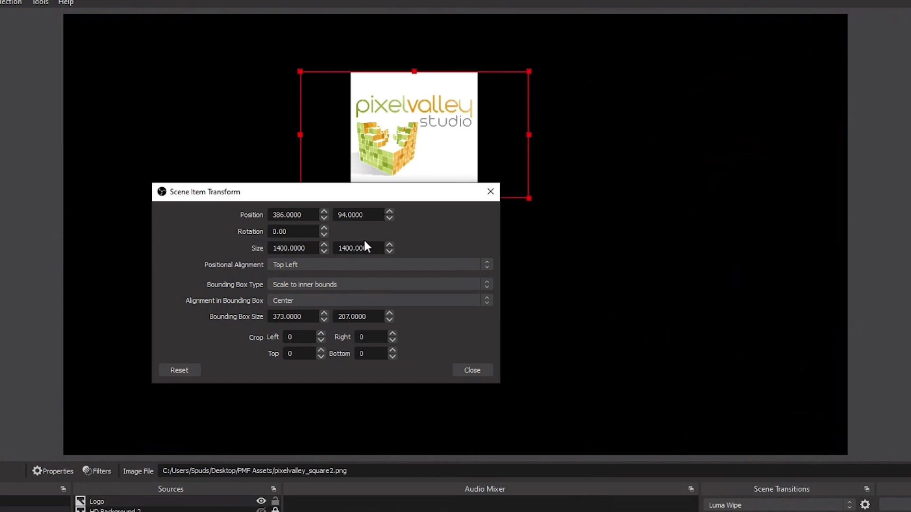
{"action": "key", "text": "Down"}
{"action": "key", "text": "Down"}
{"action": "key", "text": "Down"}
{"action": "key", "text": "Down"}
{"action": "key", "text": "Down"}
{"action": "key", "text": "Down"}
{"action": "key", "text": "Down"}
{"action": "key", "text": "Down"}
{"action": "key", "text": "Down"}
{"action": "key", "text": "Down"}
{"action": "key", "text": "Down"}
{"action": "key", "text": "Down"}
{"action": "key", "text": "Down"}
{"action": "key", "text": "Down"}
{"action": "key", "text": "Down"}
{"action": "key", "text": "Down"}
{"action": "key", "text": "Down"}
{"action": "key", "text": "Down"}
{"action": "key", "text": "Down"}
{"action": "key", "text": "Down"}
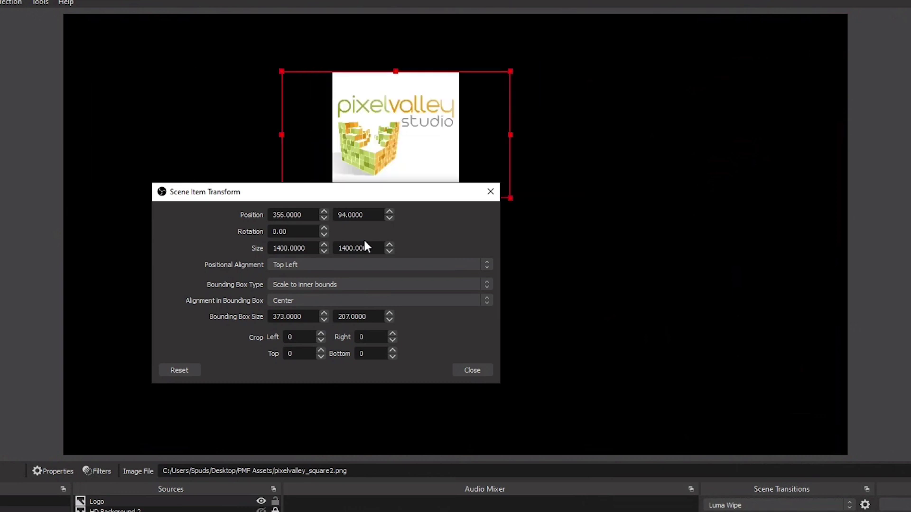
{"action": "left_click", "coordinate": [324, 211]}
{"action": "left_click", "coordinate": [324, 211]}
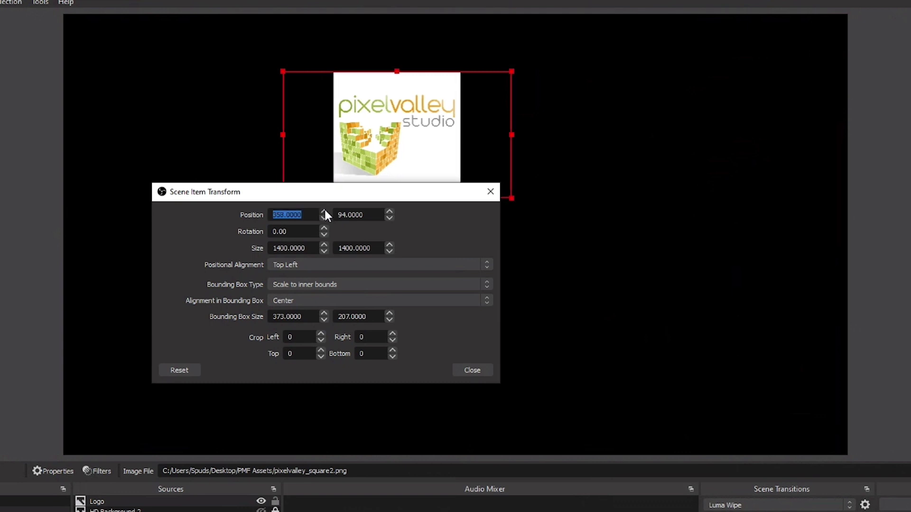
{"action": "left_click", "coordinate": [324, 212]}
{"action": "left_click", "coordinate": [324, 212]}
{"action": "left_click", "coordinate": [325, 212]}
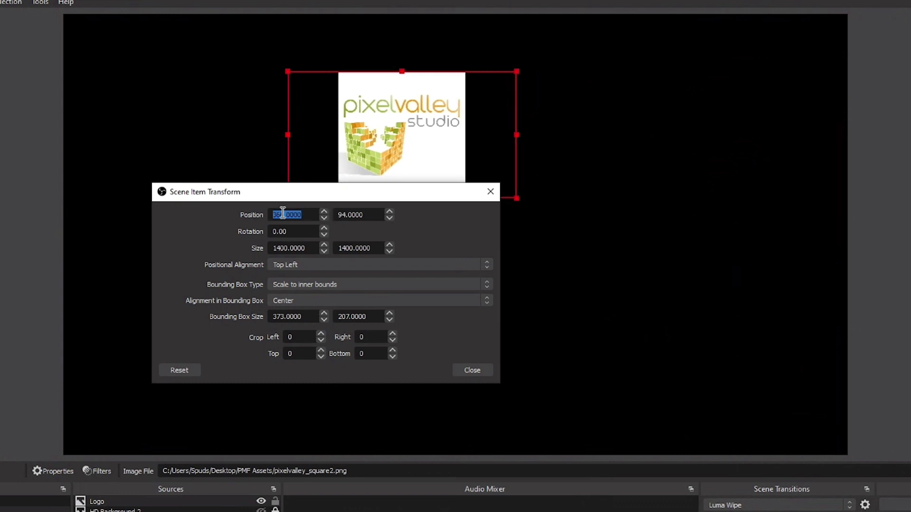
{"action": "scroll", "coordinate": [283, 213], "scroll_direction": "up", "scroll_amount": 20}
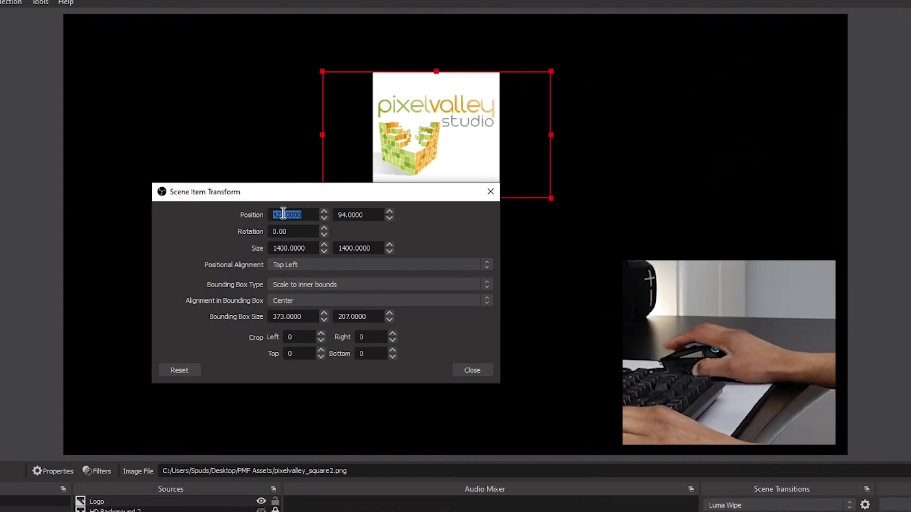
{"action": "scroll", "coordinate": [283, 213], "scroll_direction": "up", "scroll_amount": 20}
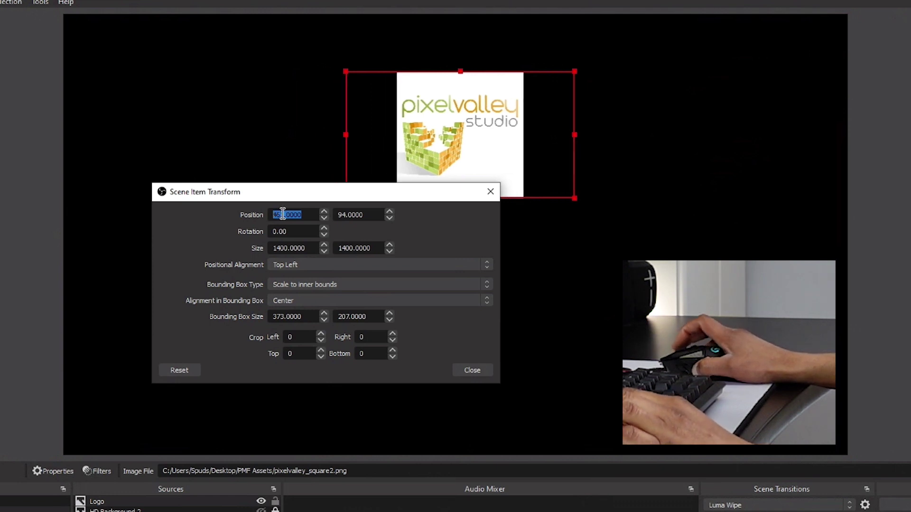
{"action": "scroll", "coordinate": [282, 213], "scroll_direction": "up", "scroll_amount": 20}
Drag the logo in the preview up into the top-right, around X 791
{"action": "left_click", "coordinate": [500, 136]}
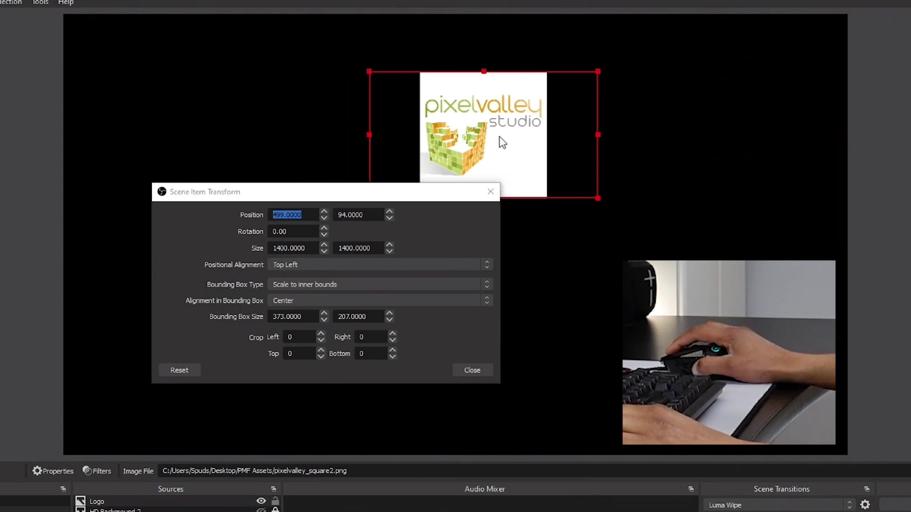
{"action": "left_click_drag", "start_coordinate": [499, 136], "coordinate": [669, 110]}
{"action": "left_click_drag", "start_coordinate": [350, 194], "coordinate": [283, 265]}
Enlarge the logo's bounding box to 432 × 261 and tilt it 3.20 degrees clockwise
{"action": "left_click_drag", "start_coordinate": [633, 125], "coordinate": [649, 85]}
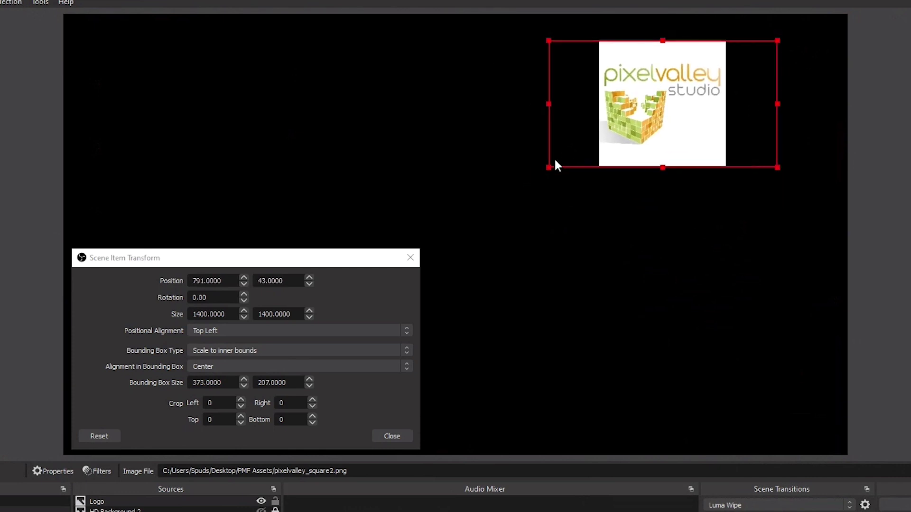
{"action": "left_click_drag", "start_coordinate": [548, 167], "coordinate": [513, 200]}
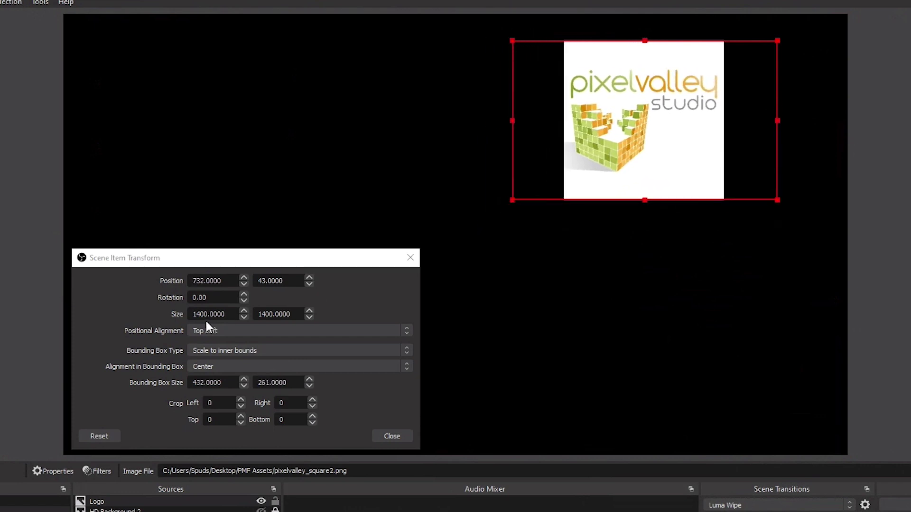
{"action": "scroll", "coordinate": [218, 296], "scroll_direction": "up", "scroll_amount": 20}
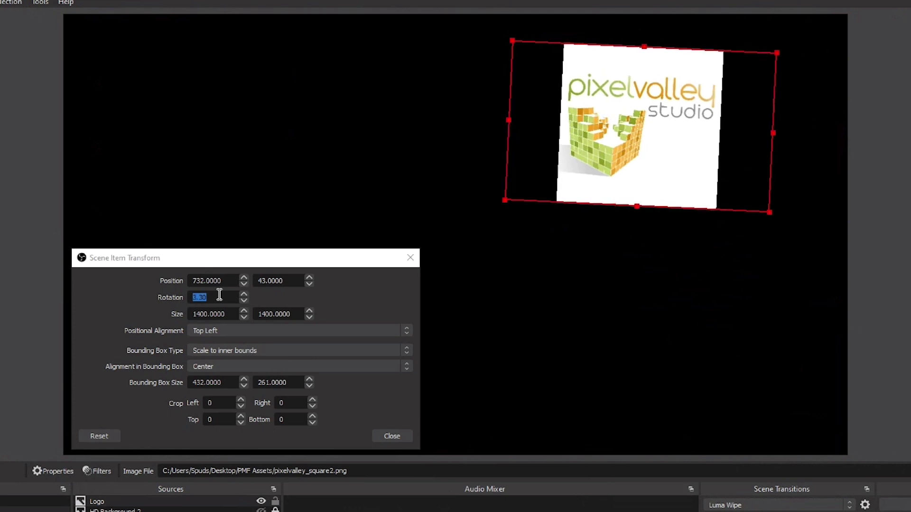
{"action": "scroll", "coordinate": [219, 295], "scroll_direction": "up", "scroll_amount": 20}
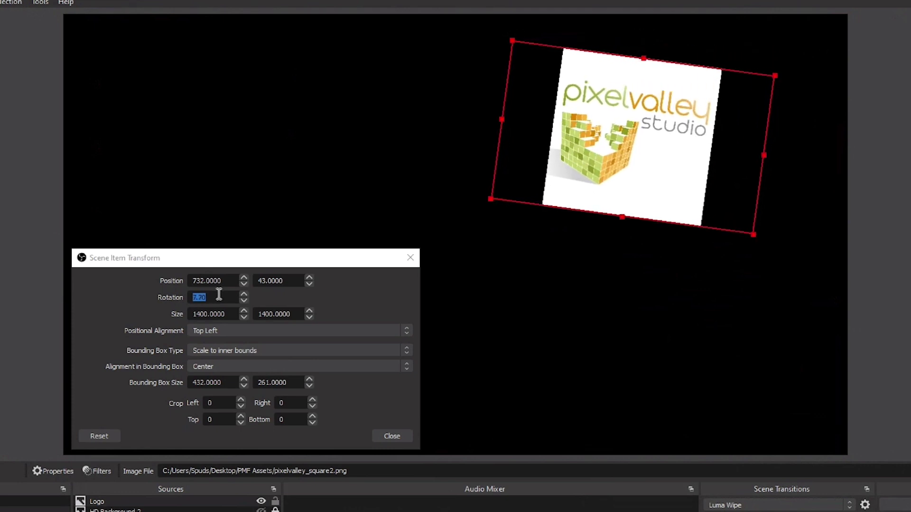
{"action": "scroll", "coordinate": [220, 294], "scroll_direction": "down", "scroll_amount": 20}
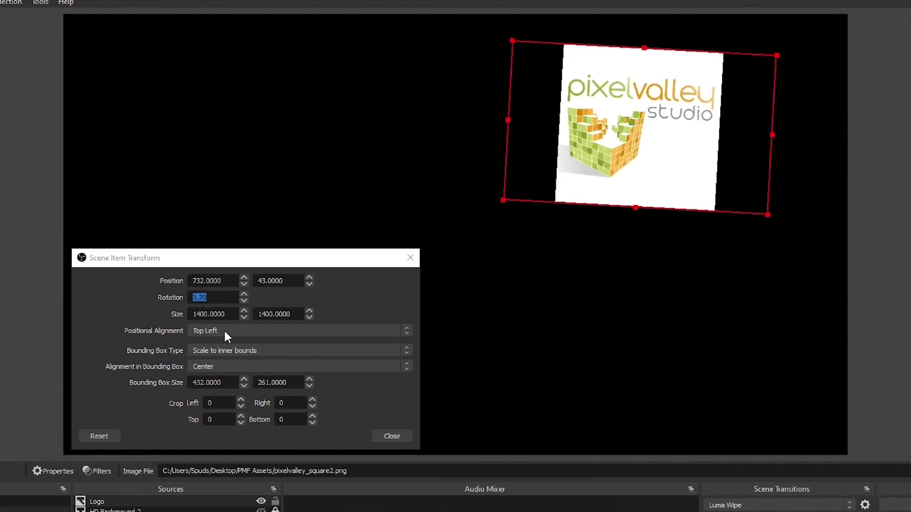
{"action": "scroll", "coordinate": [221, 313], "scroll_direction": "up", "scroll_amount": 20}
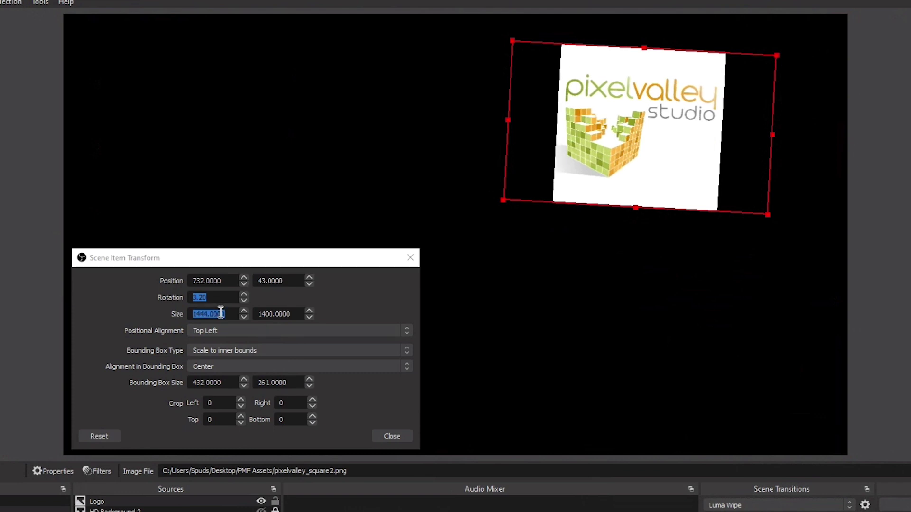
{"action": "scroll", "coordinate": [220, 312], "scroll_direction": "up", "scroll_amount": 20}
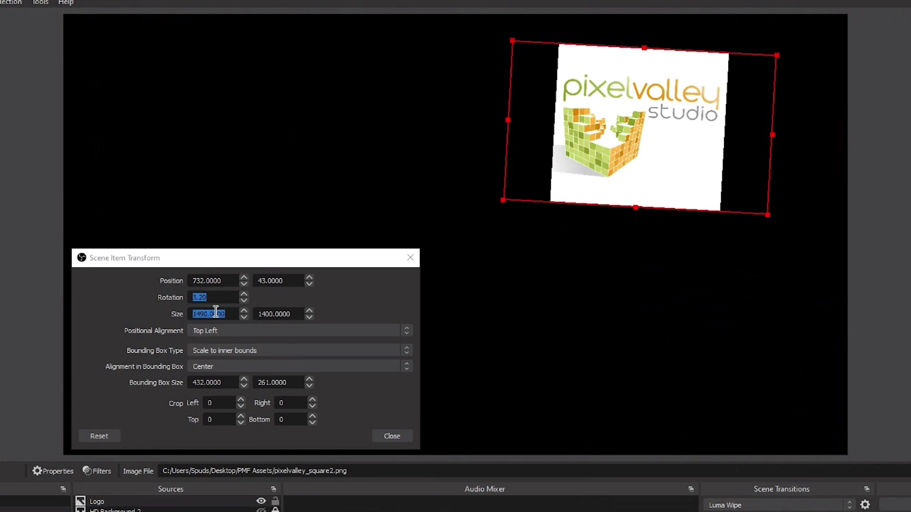
{"action": "scroll", "coordinate": [216, 312], "scroll_direction": "down", "scroll_amount": 13}
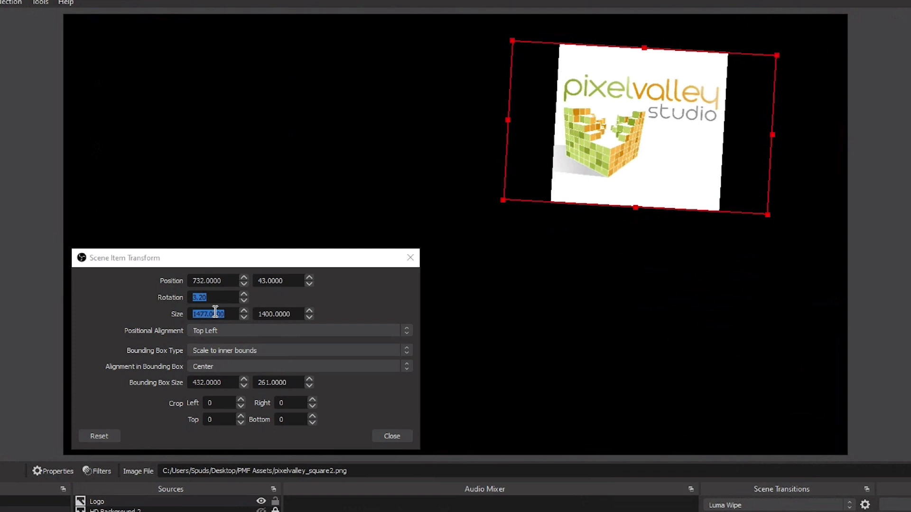
{"action": "scroll", "coordinate": [216, 312], "scroll_direction": "up", "scroll_amount": 4}
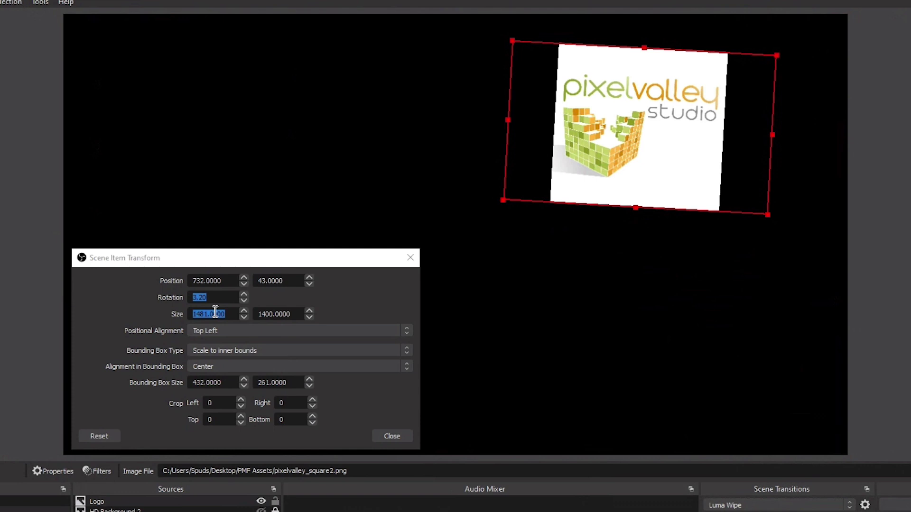
{"action": "scroll", "coordinate": [214, 311], "scroll_direction": "down", "scroll_amount": 11}
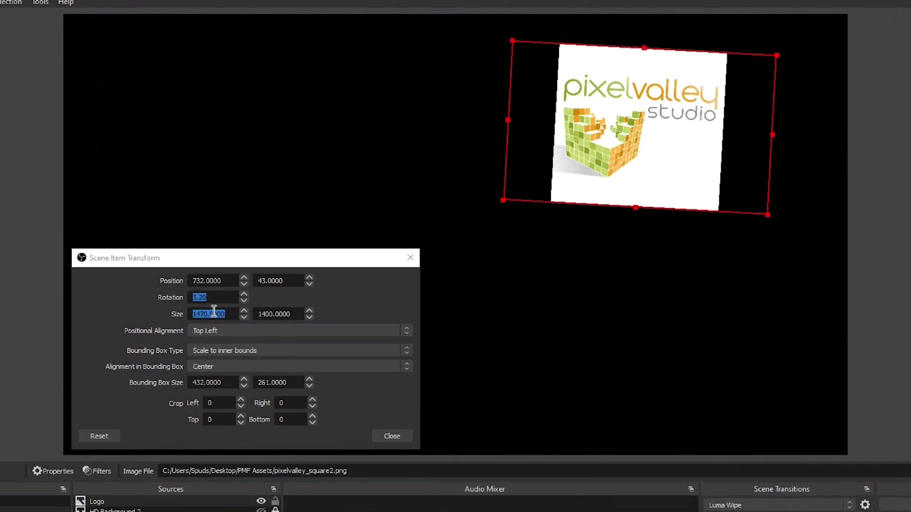
Set the logo's Size width to 1400
{"action": "left_click", "coordinate": [210, 314]}
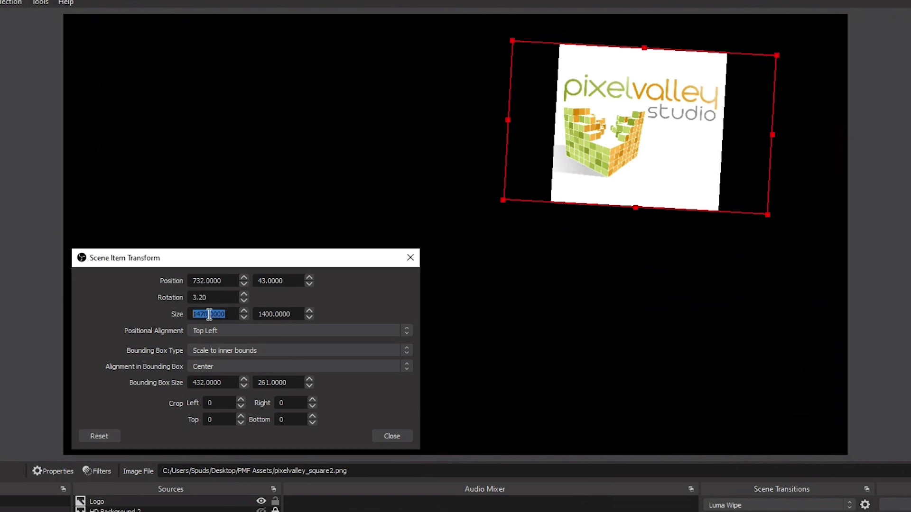
{"action": "type", "text": "1400"}
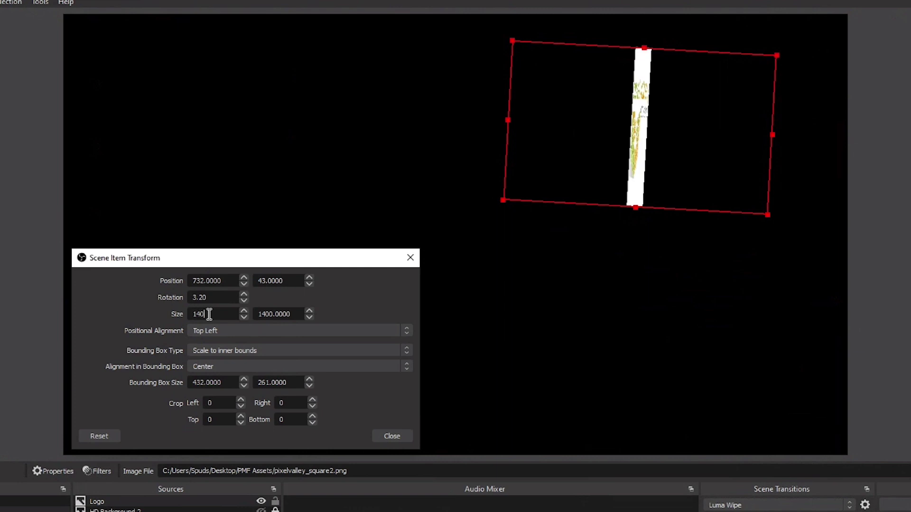
{"action": "key", "text": "Tab"}
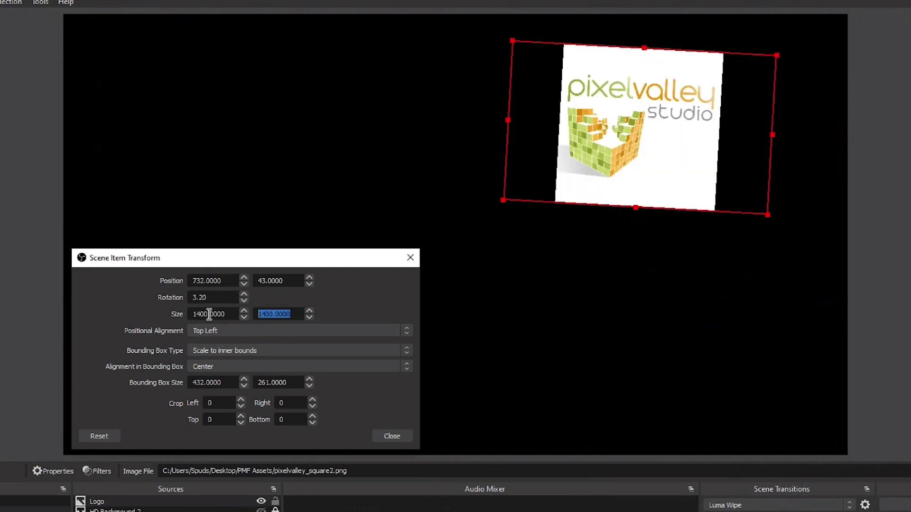
Reset the logo's transform, then shrink it to a 433 × 433 square at 749, 63
{"action": "left_click", "coordinate": [110, 437]}
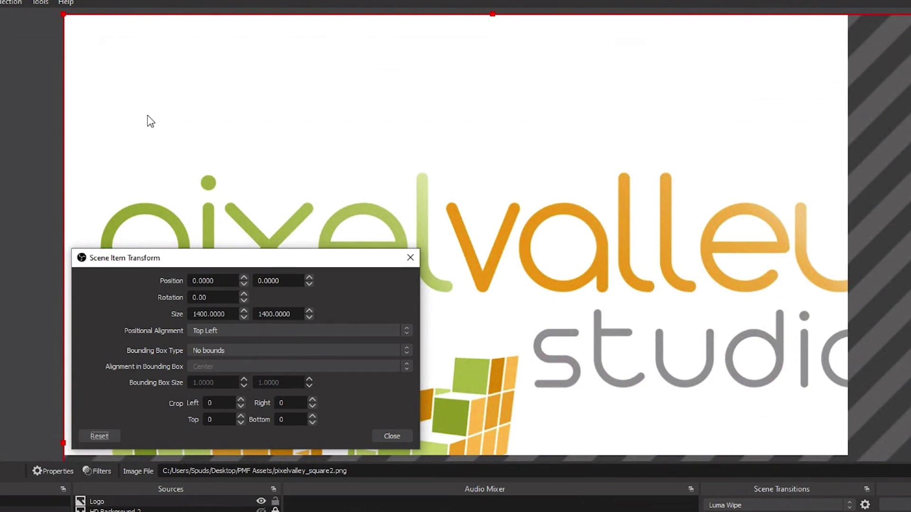
{"action": "left_click_drag", "start_coordinate": [64, 14], "coordinate": [545, 208]}
{"action": "left_click_drag", "start_coordinate": [631, 209], "coordinate": [597, 61]}
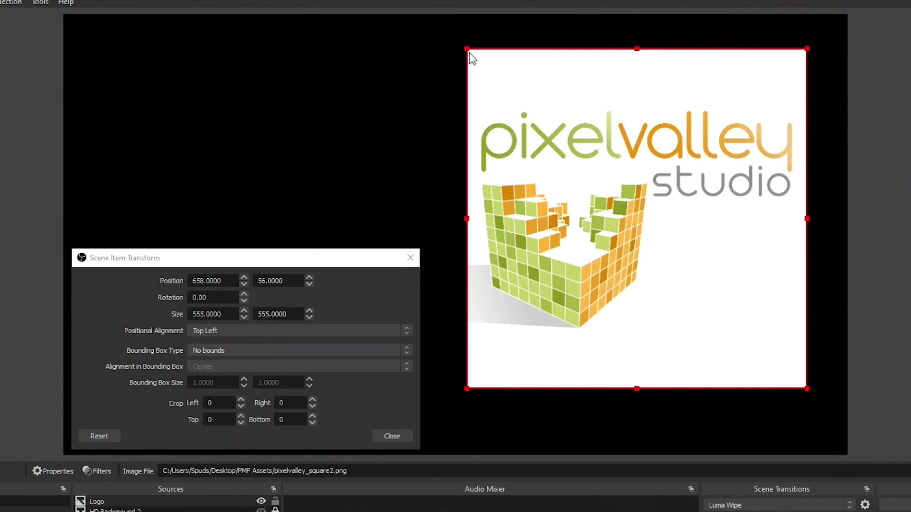
{"action": "left_click_drag", "start_coordinate": [468, 53], "coordinate": [522, 53]}
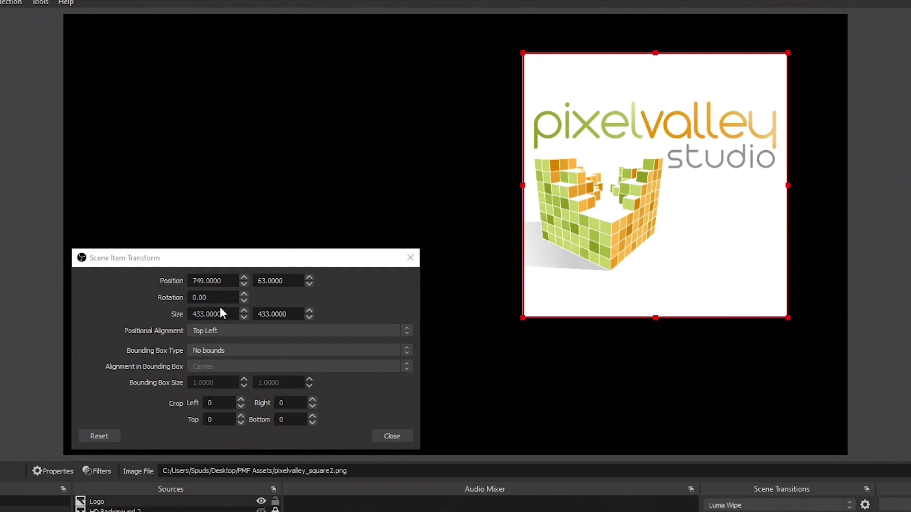
Try a 45° rotation on the logo, then set Rotation back to 0
{"action": "left_click_drag", "start_coordinate": [212, 298], "coordinate": [192, 298]}
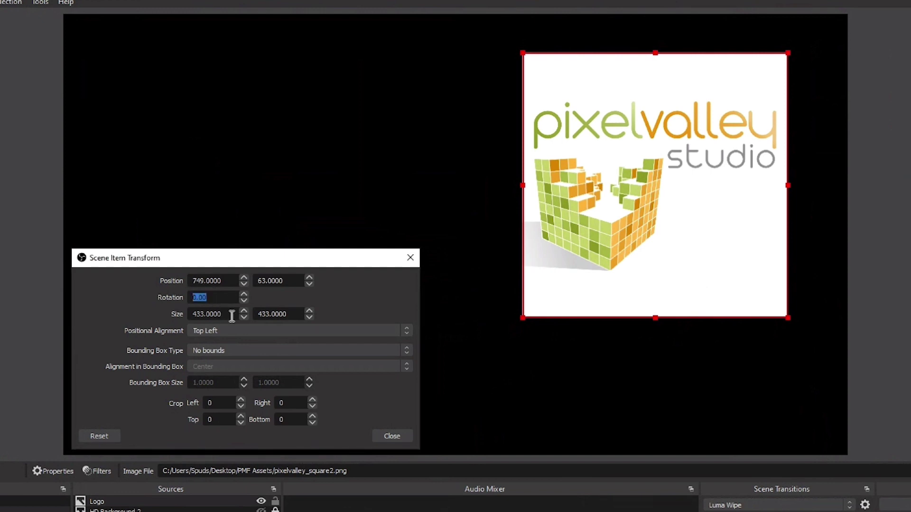
{"action": "type", "text": "45"}
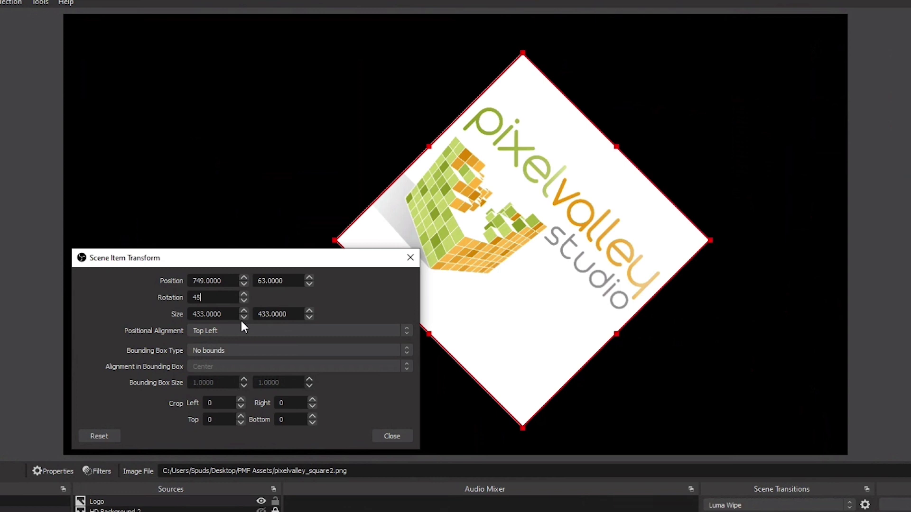
{"action": "left_click_drag", "start_coordinate": [218, 297], "coordinate": [160, 302]}
{"action": "type", "text": "0"}
{"action": "key", "text": "Tab"}
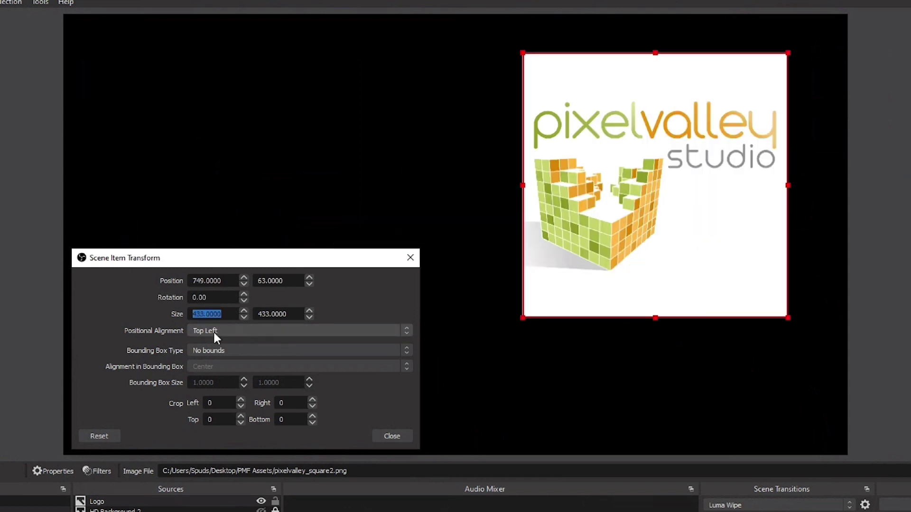
Set the logo's positional alignment to Center and drag it toward the right side
{"action": "left_click", "coordinate": [259, 328]}
{"action": "left_click", "coordinate": [255, 372]}
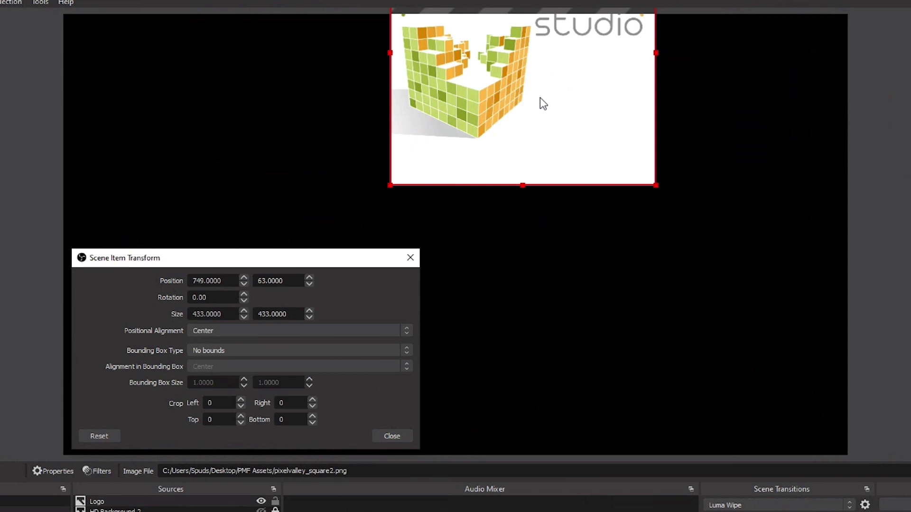
{"action": "left_click_drag", "start_coordinate": [550, 79], "coordinate": [660, 226]}
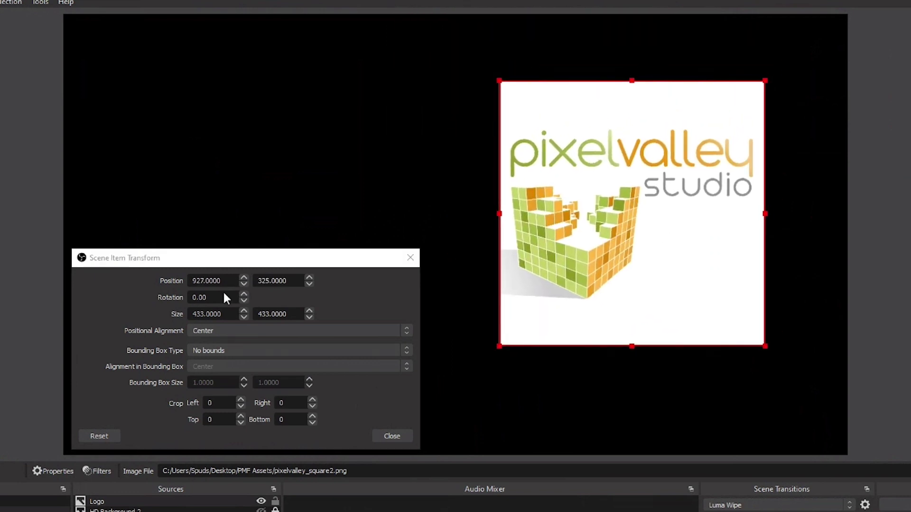
Re-enter 0 in Rotation so the logo stays perfectly upright
{"action": "scroll", "coordinate": [212, 297], "scroll_direction": "up", "scroll_amount": 20}
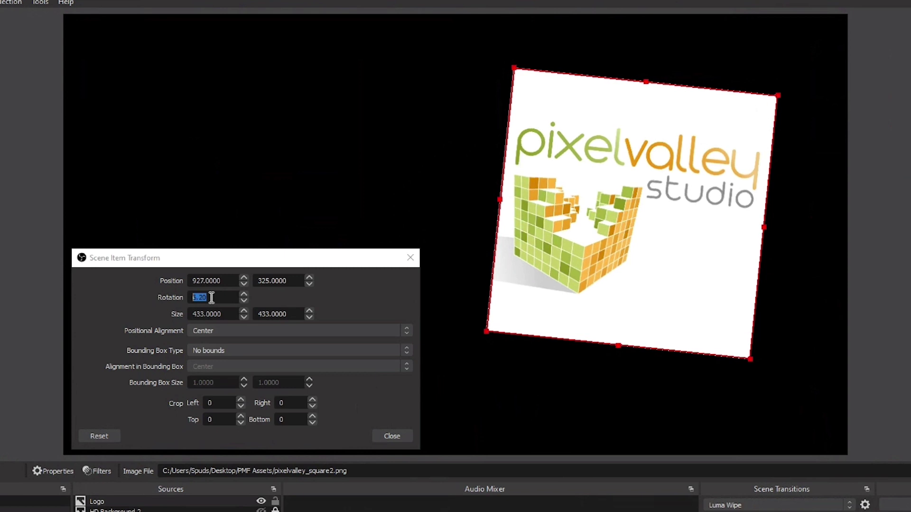
{"action": "scroll", "coordinate": [211, 298], "scroll_direction": "up", "scroll_amount": 20}
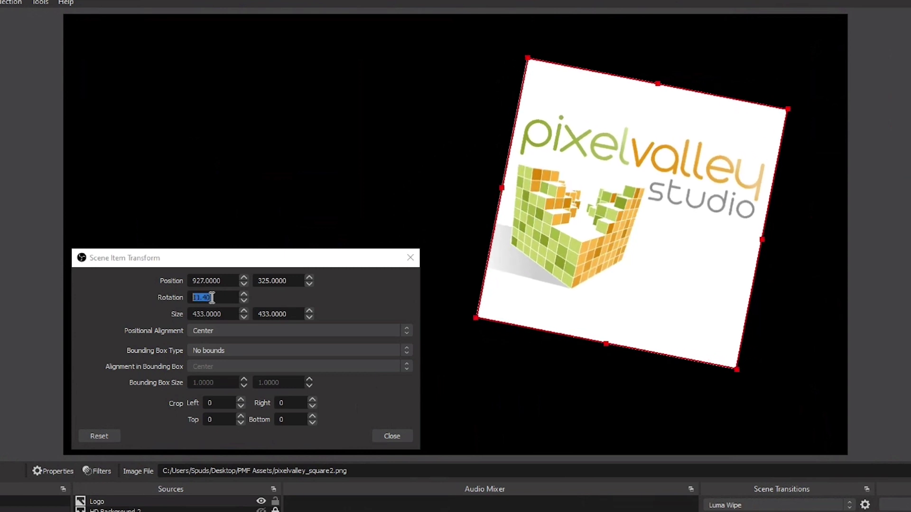
{"action": "scroll", "coordinate": [212, 298], "scroll_direction": "up", "scroll_amount": 3}
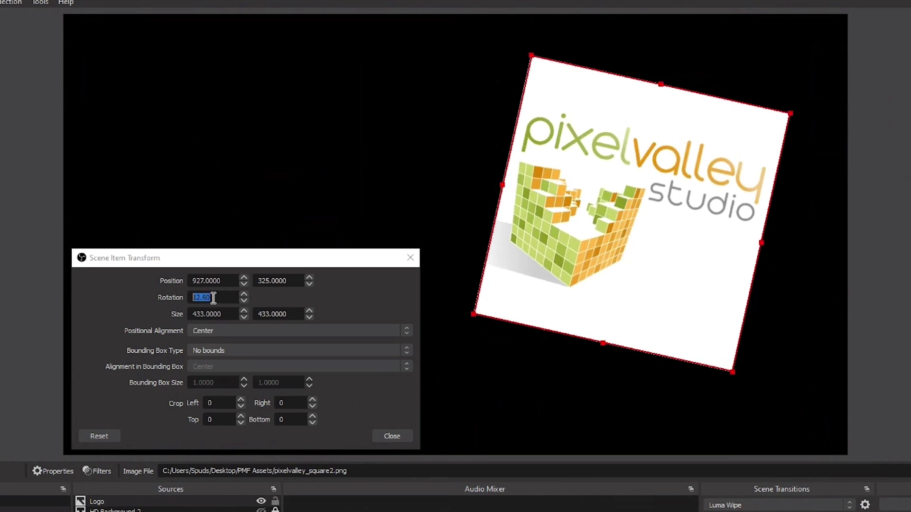
{"action": "double_click", "coordinate": [212, 297]}
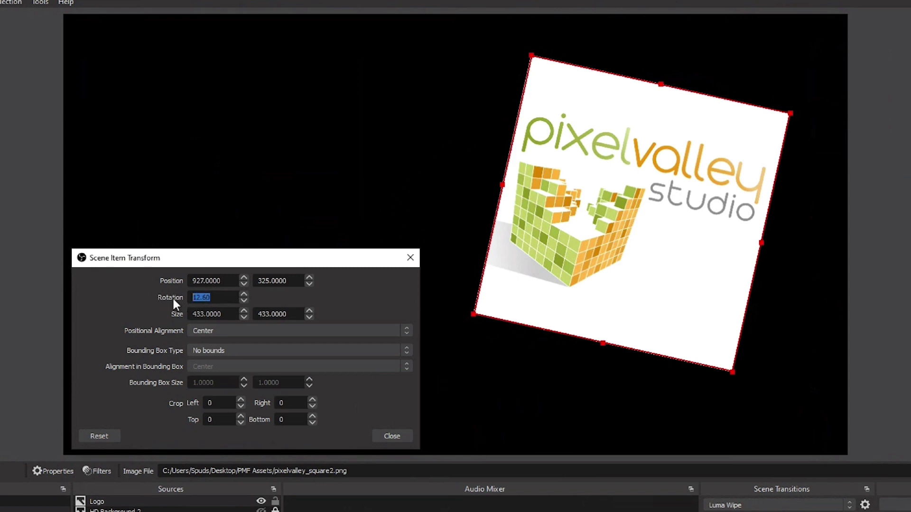
{"action": "type", "text": "0"}
{"action": "key", "text": "Tab"}
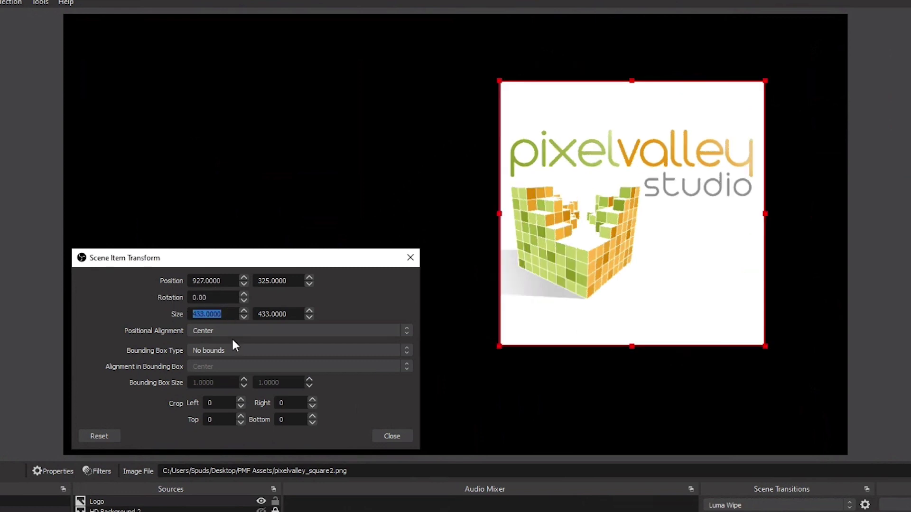
{"action": "left_click", "coordinate": [254, 331]}
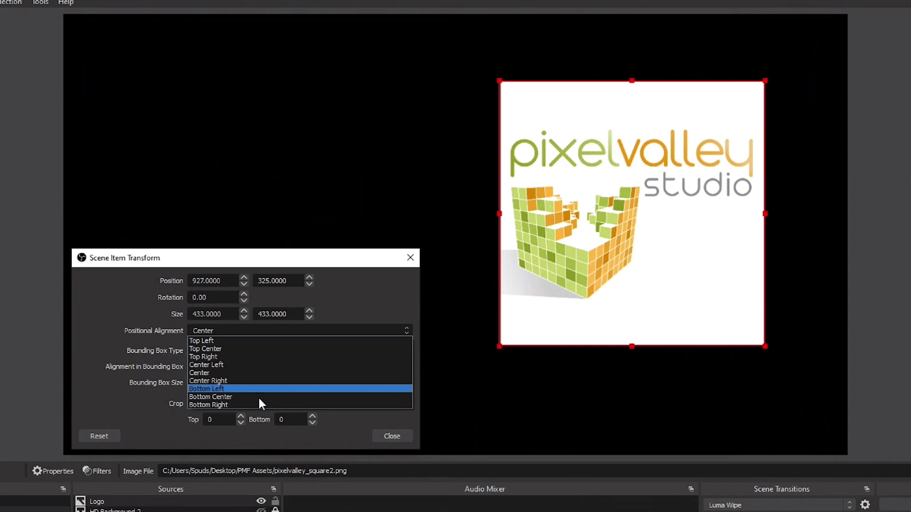
Keep Center alignment and shrink the logo to a 329 × 329 square near the upper right
{"action": "left_click", "coordinate": [331, 313]}
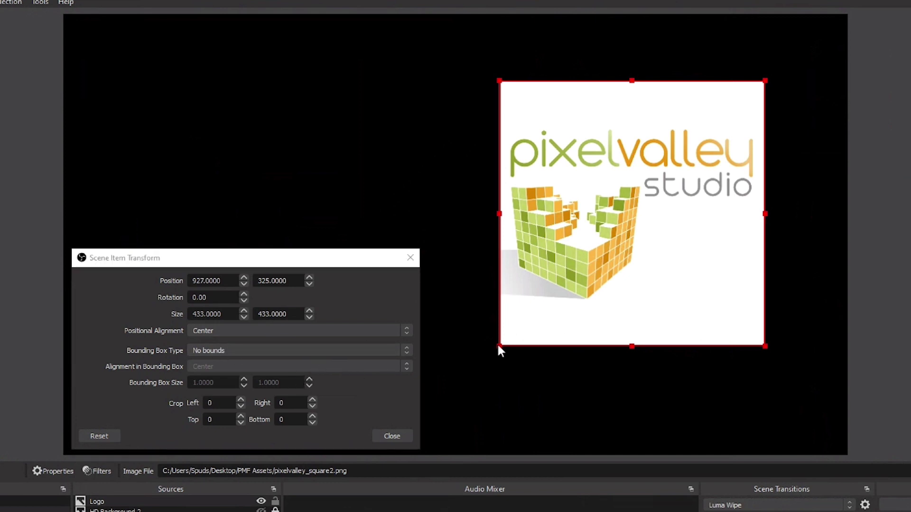
{"action": "left_click_drag", "start_coordinate": [499, 347], "coordinate": [563, 284]}
{"action": "left_click", "coordinate": [267, 351]}
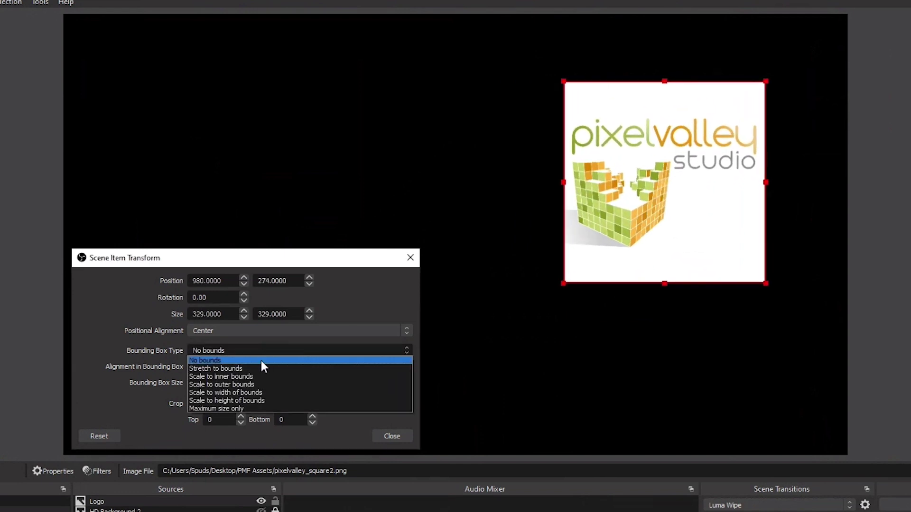
Switch the logo to Stretch to bounds and reshape its box to 443 × 446 at 1012, 385
{"action": "left_click", "coordinate": [260, 368]}
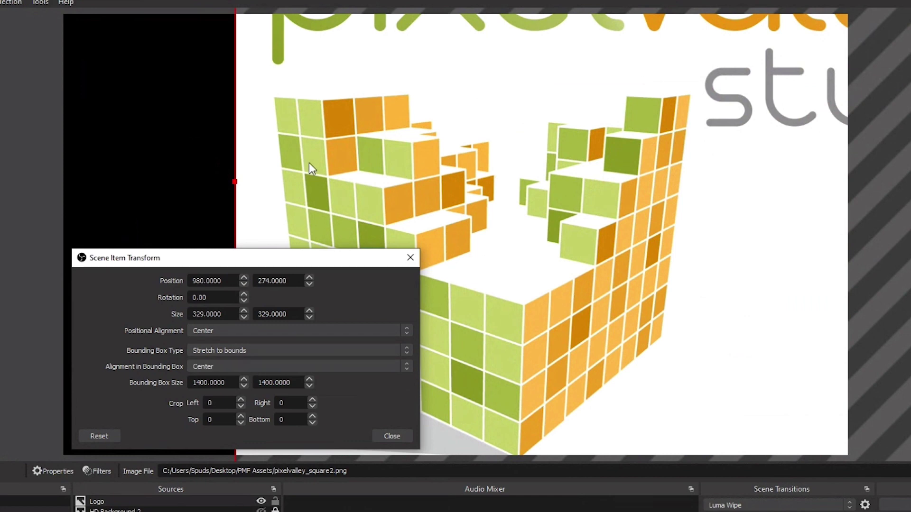
{"action": "left_click_drag", "start_coordinate": [234, 182], "coordinate": [542, 182]}
{"action": "left_click_drag", "start_coordinate": [693, 159], "coordinate": [620, 412]}
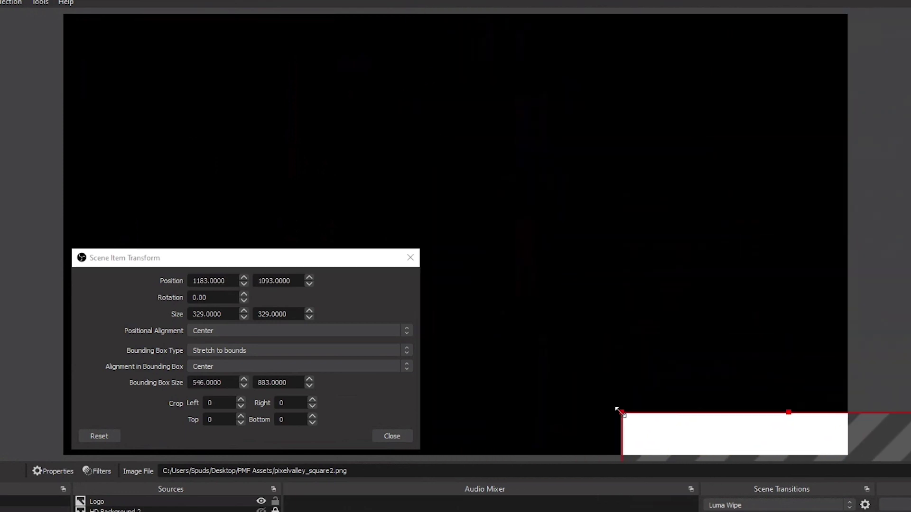
{"action": "left_click_drag", "start_coordinate": [689, 377], "coordinate": [583, 147]}
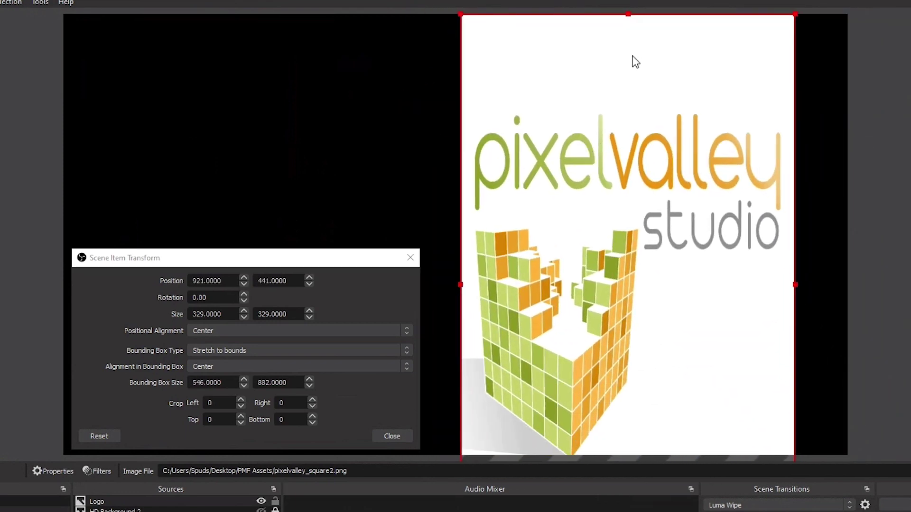
{"action": "left_click_drag", "start_coordinate": [628, 14], "coordinate": [624, 218]}
{"action": "left_click_drag", "start_coordinate": [625, 334], "coordinate": [647, 167]}
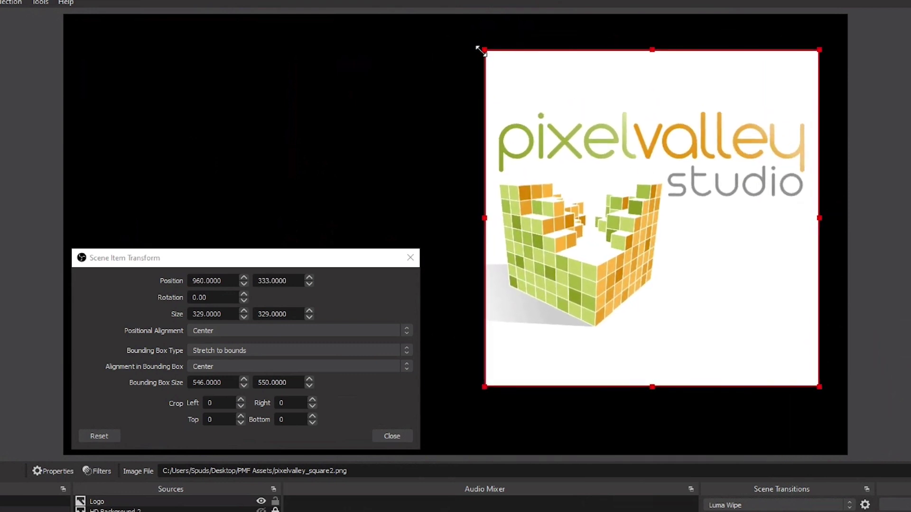
{"action": "left_click_drag", "start_coordinate": [480, 45], "coordinate": [508, 164]}
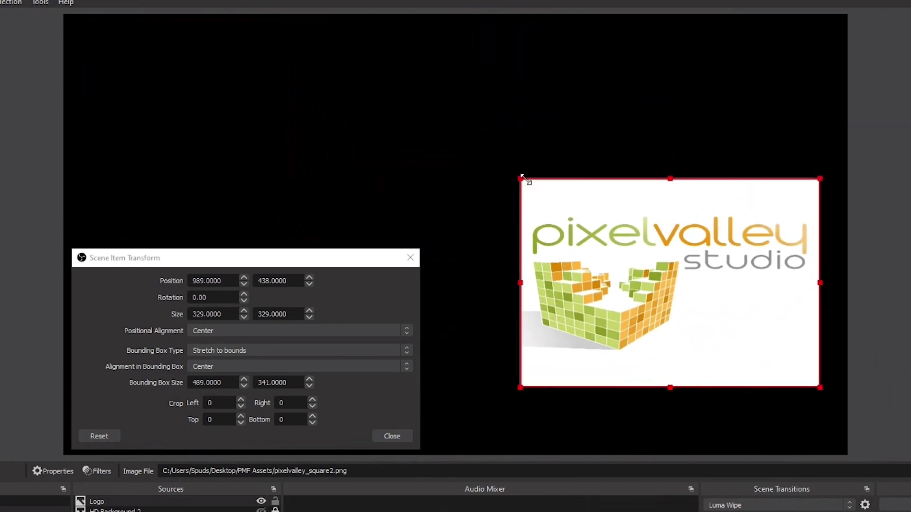
{"action": "left_click_drag", "start_coordinate": [525, 171], "coordinate": [545, 110]}
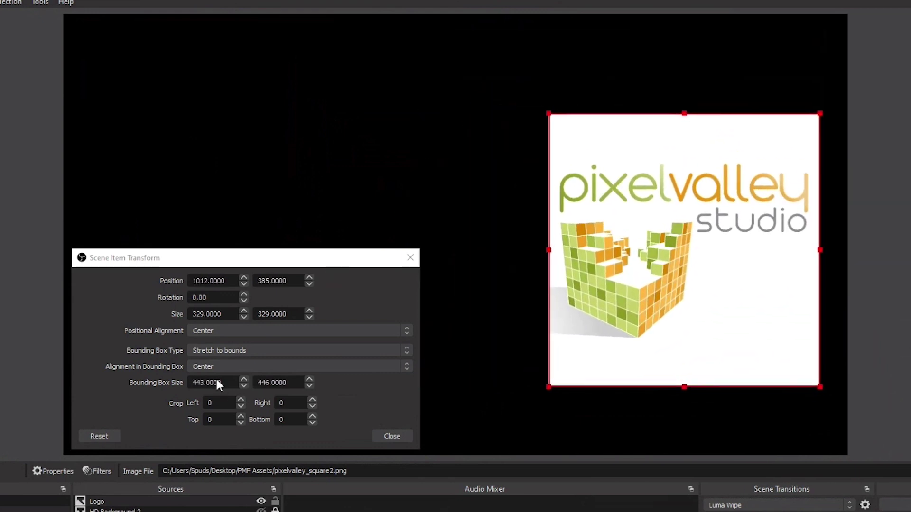
Switch the logo to Scale to inner bounds and resize its box to 540 × 401
{"action": "left_click", "coordinate": [333, 351]}
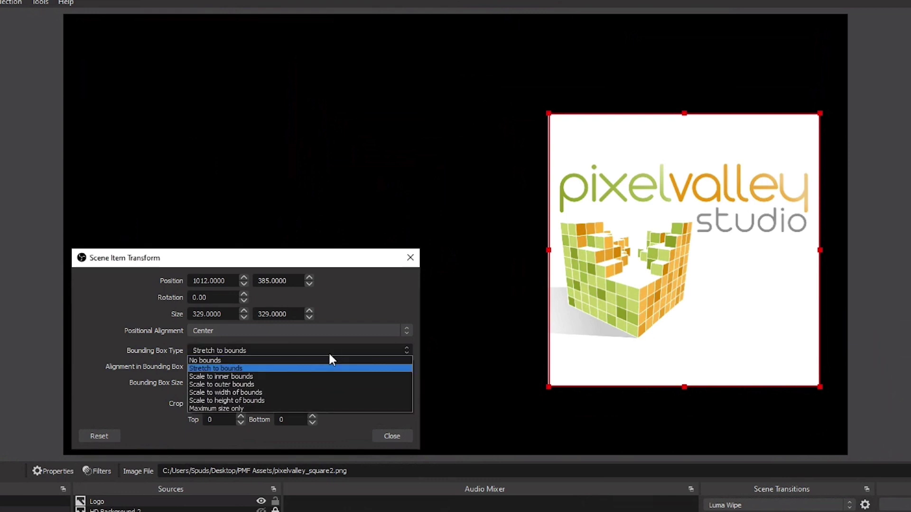
{"action": "left_click", "coordinate": [286, 377]}
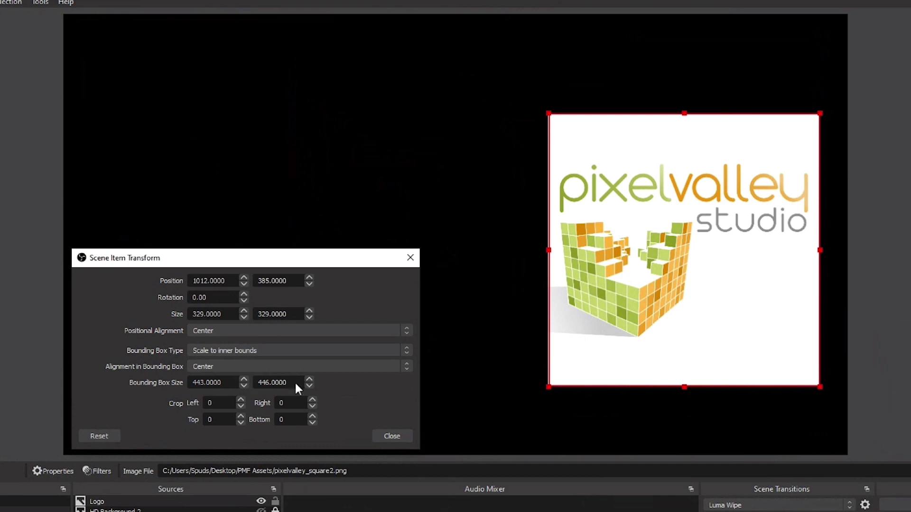
{"action": "left_click_drag", "start_coordinate": [552, 114], "coordinate": [230, 122]}
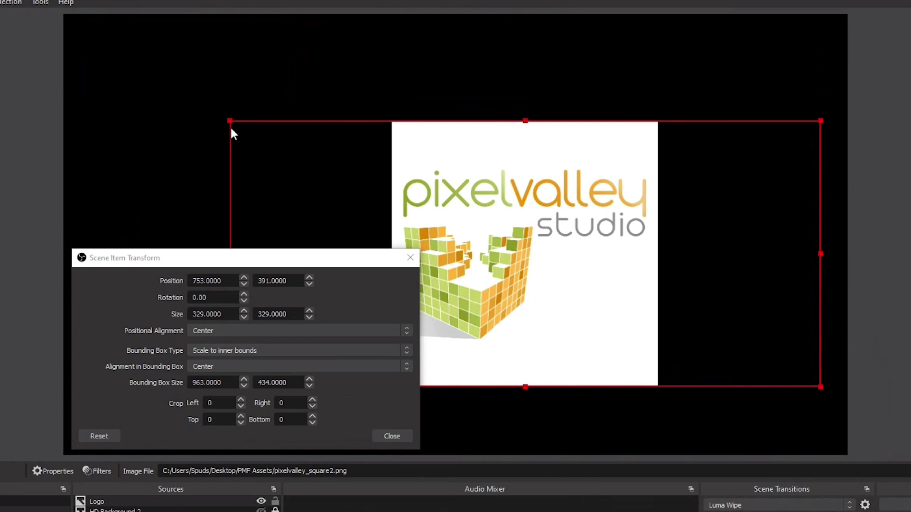
{"action": "left_click_drag", "start_coordinate": [227, 117], "coordinate": [476, 159]}
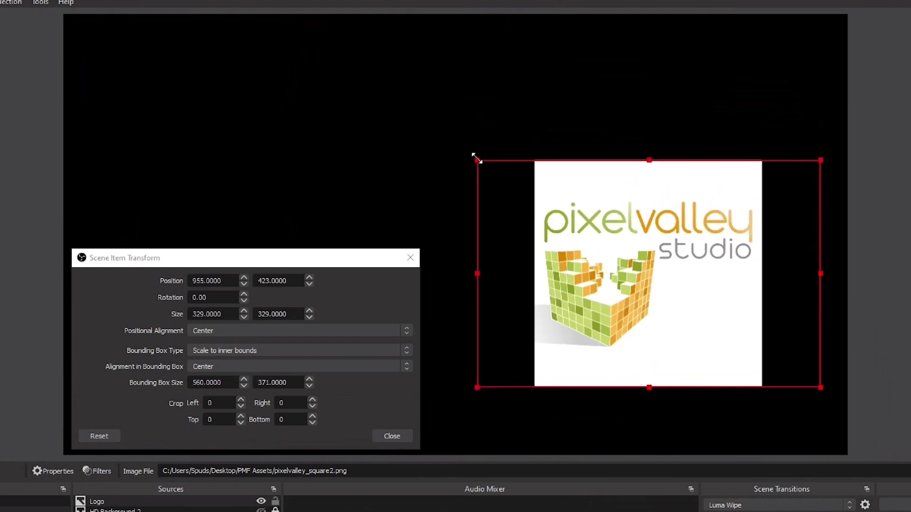
{"action": "left_click", "coordinate": [298, 351]}
Switch the logo to Scale to outer bounds and resize its box to 482 × 501
{"action": "left_click", "coordinate": [262, 385]}
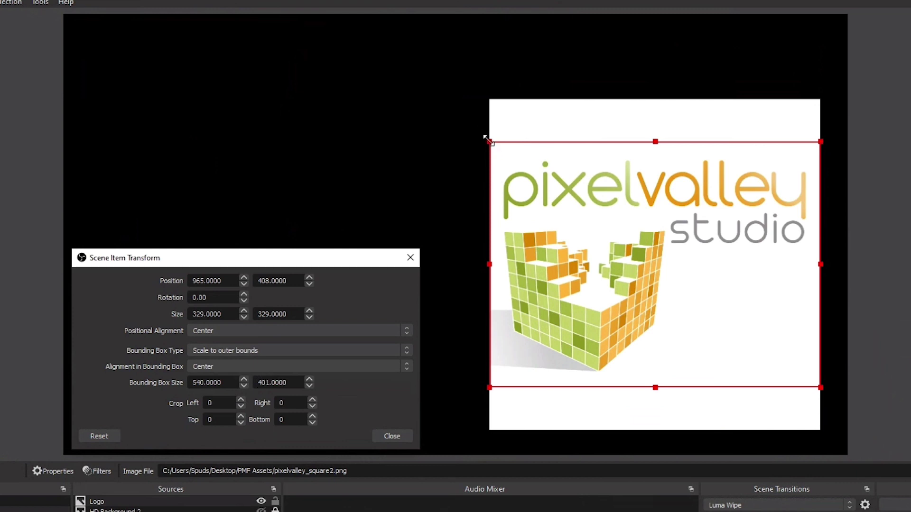
{"action": "left_click_drag", "start_coordinate": [487, 140], "coordinate": [799, 392]}
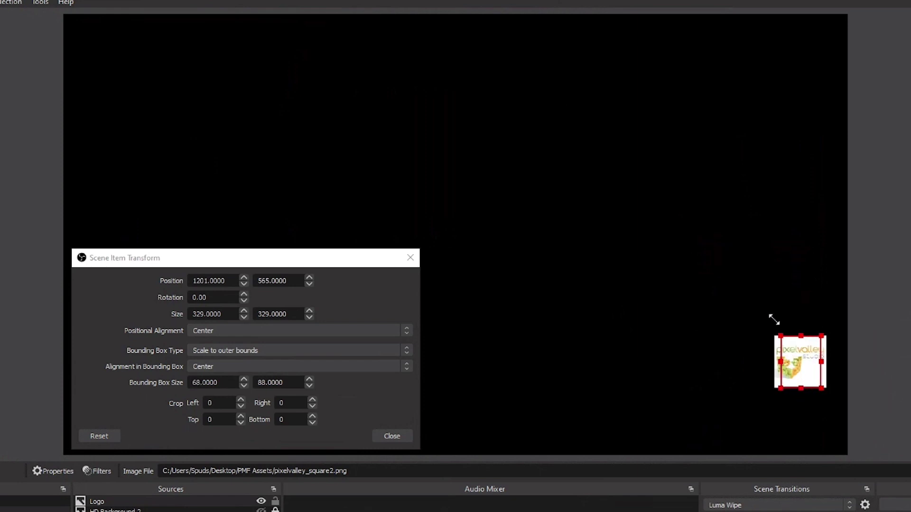
{"action": "left_click_drag", "start_coordinate": [774, 320], "coordinate": [522, 77]}
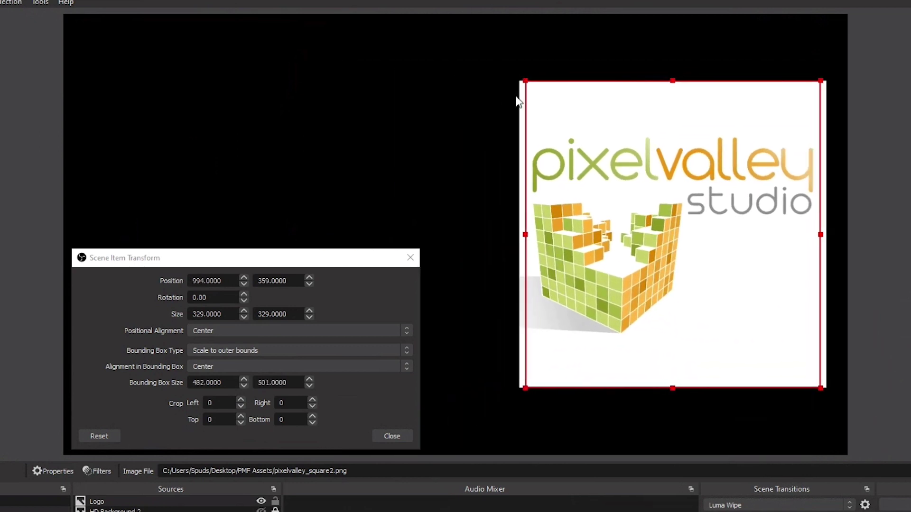
{"action": "left_click", "coordinate": [305, 350]}
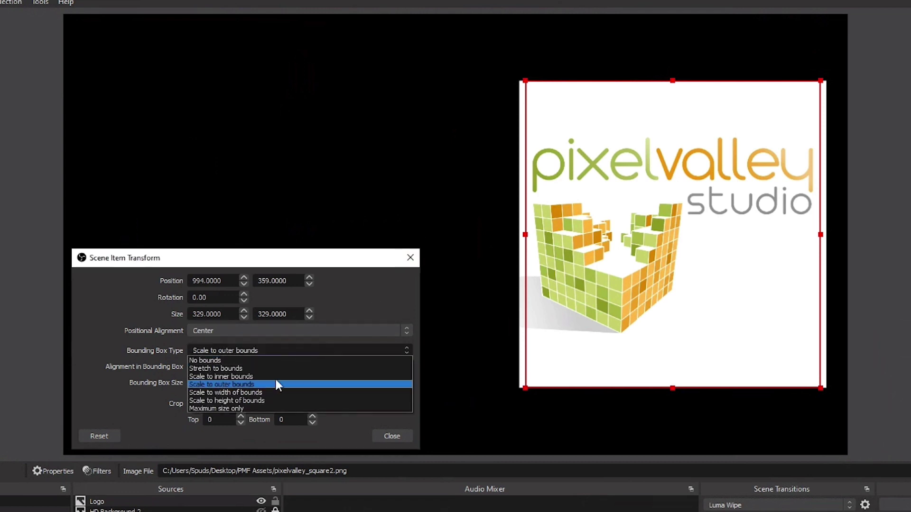
Try Scale to width of bounds, then use Scale to height of bounds with a 532 × 438 box
{"action": "left_click", "coordinate": [249, 393]}
{"action": "left_click_drag", "start_coordinate": [525, 86], "coordinate": [543, 109]}
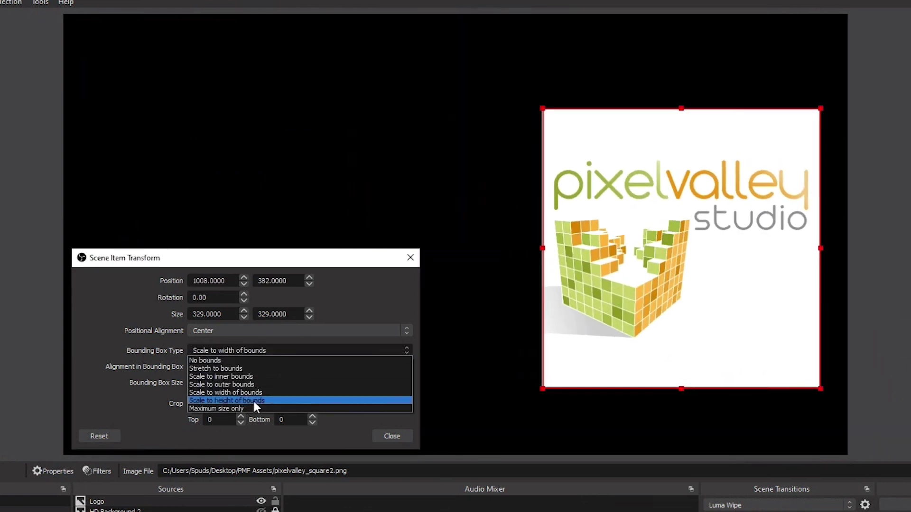
{"action": "left_click", "coordinate": [253, 400]}
{"action": "left_click_drag", "start_coordinate": [539, 104], "coordinate": [492, 118]}
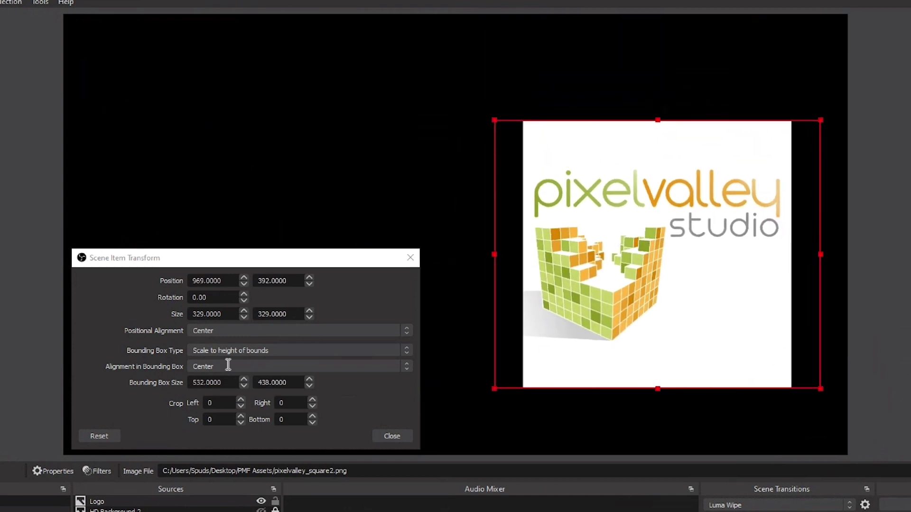
Set the logo to Maximum size only, leaving it 329 square inside a 741 × 532 box
{"action": "left_click", "coordinate": [235, 349]}
{"action": "left_click", "coordinate": [225, 406]}
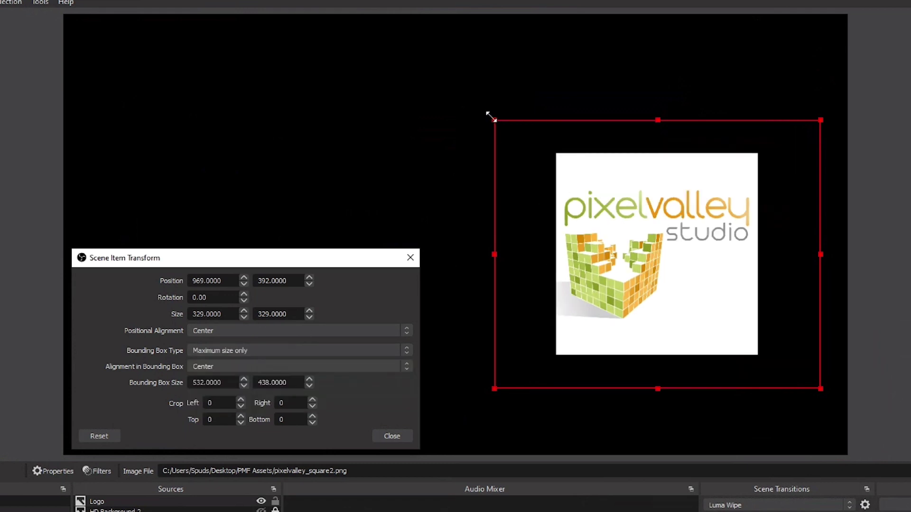
{"action": "left_click_drag", "start_coordinate": [491, 116], "coordinate": [464, 96]}
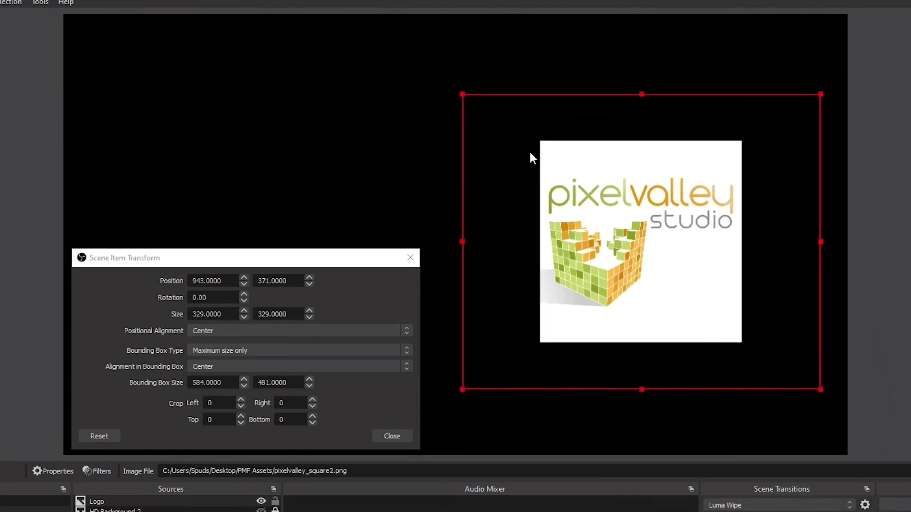
{"action": "left_click_drag", "start_coordinate": [465, 97], "coordinate": [366, 63]}
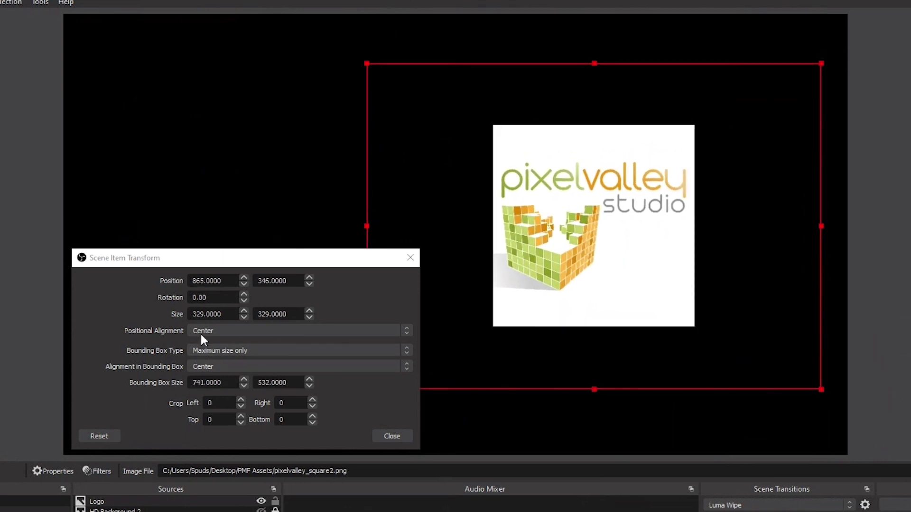
Set the logo size to 1400 × 1400 and adjust and reposition its bounding box
{"action": "double_click", "coordinate": [201, 315]}
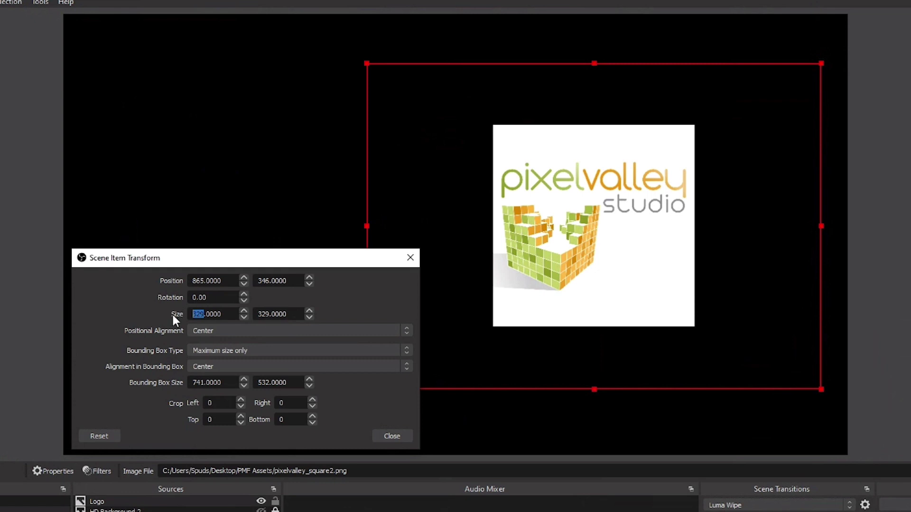
{"action": "type", "text": "1400"}
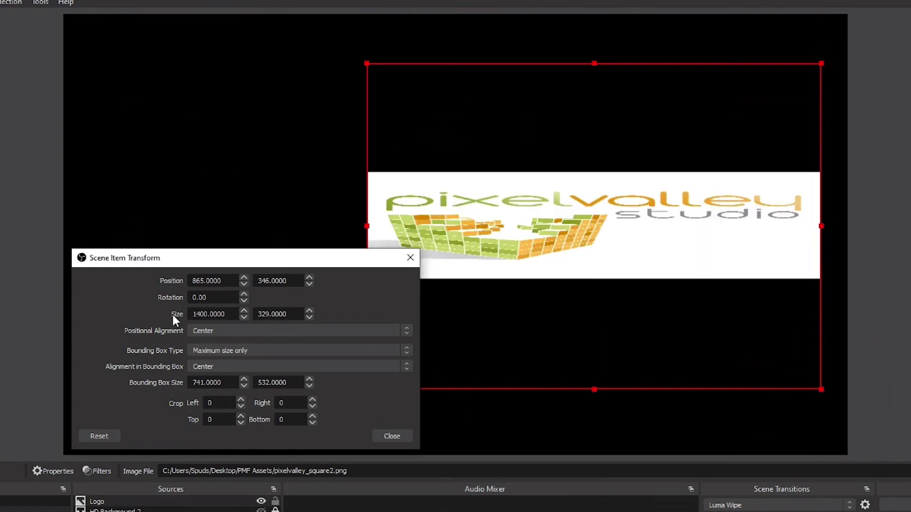
{"action": "key", "text": "Tab"}
{"action": "type", "text": "1"}
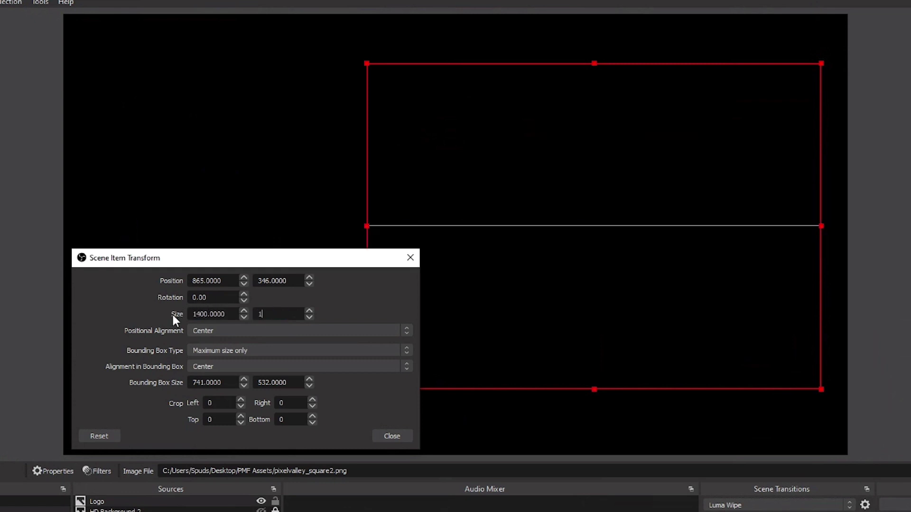
{"action": "type", "text": "400"}
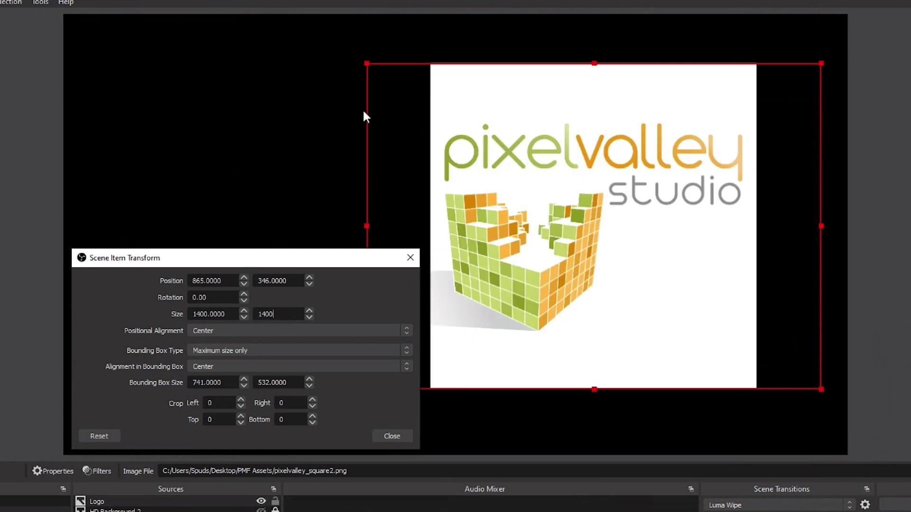
{"action": "left_click_drag", "start_coordinate": [363, 64], "coordinate": [16, 81]}
{"action": "left_click_drag", "start_coordinate": [588, 250], "coordinate": [171, 44]}
{"action": "left_click_drag", "start_coordinate": [671, 363], "coordinate": [767, 456]}
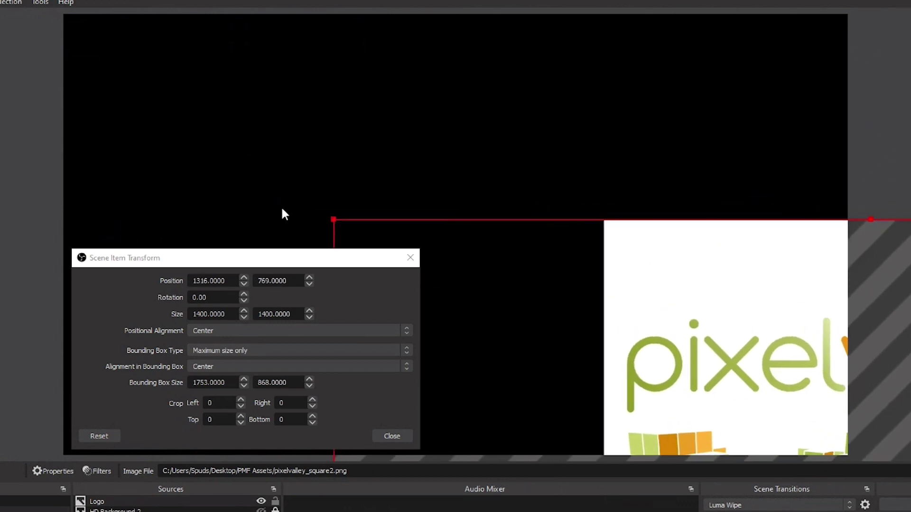
{"action": "left_click_drag", "start_coordinate": [334, 218], "coordinate": [243, 130]}
{"action": "left_click_drag", "start_coordinate": [629, 242], "coordinate": [472, 206]}
Change the logo size to 1000 × 1000 and enlarge its bounding box
{"action": "left_click", "coordinate": [199, 314]}
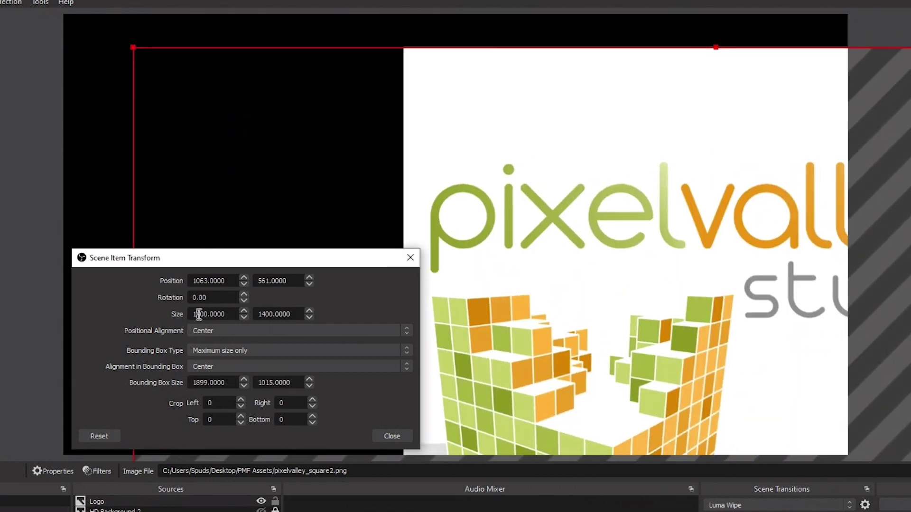
{"action": "type", "text": "1000"}
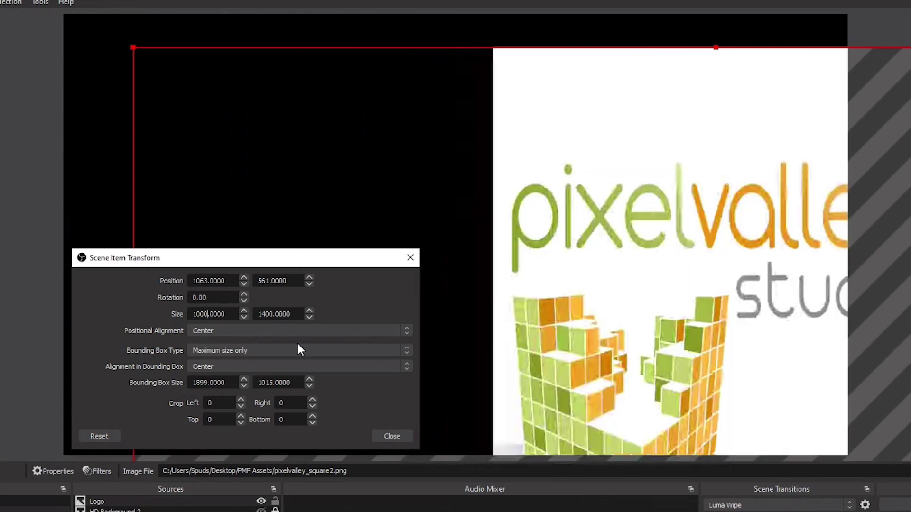
{"action": "key", "text": "Tab"}
{"action": "type", "text": "1000"}
{"action": "key", "text": "Return"}
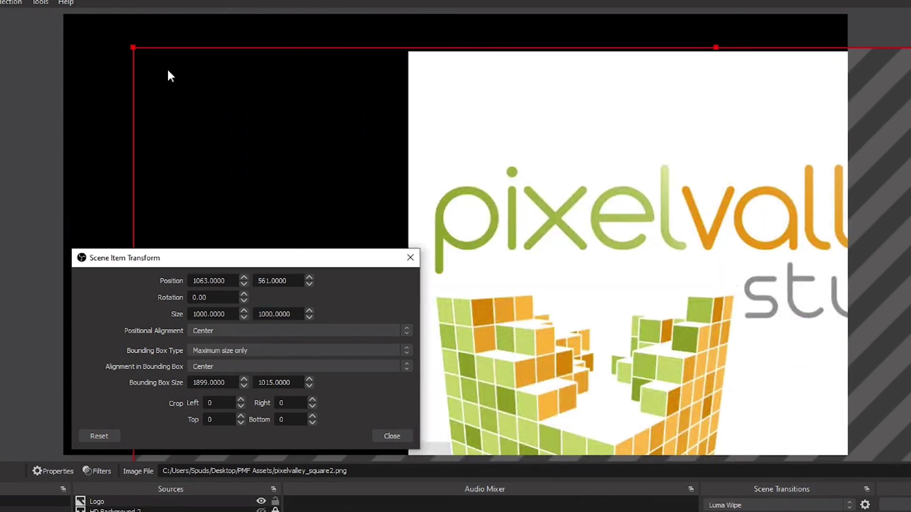
{"action": "left_click_drag", "start_coordinate": [134, 44], "coordinate": [221, 109]}
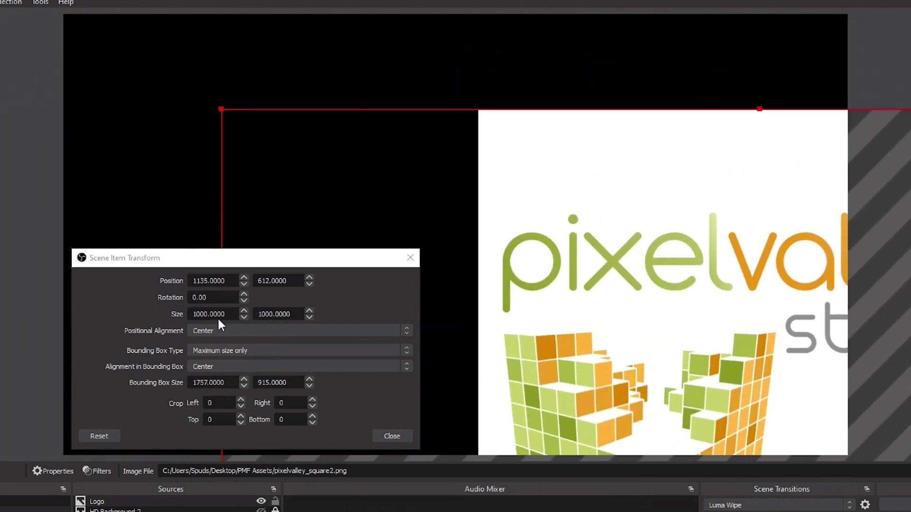
Set the size to 100 × 100 and shrink the bounding box to 677 × 450 at 889, 297
{"action": "double_click", "coordinate": [202, 311]}
{"action": "type", "text": "100"}
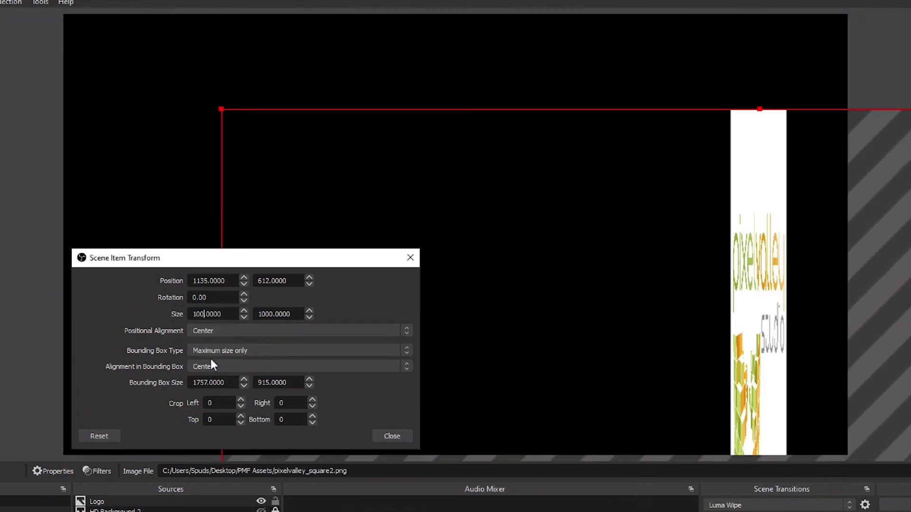
{"action": "key", "text": "Tab"}
{"action": "type", "text": "100"}
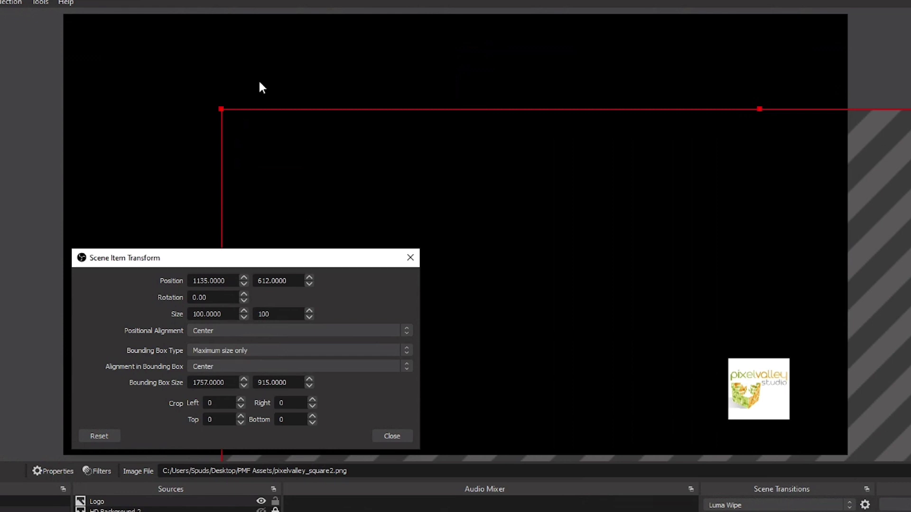
{"action": "left_click", "coordinate": [300, 148]}
{"action": "left_click_drag", "start_coordinate": [222, 109], "coordinate": [647, 294]}
{"action": "left_click_drag", "start_coordinate": [785, 329], "coordinate": [457, 95]}
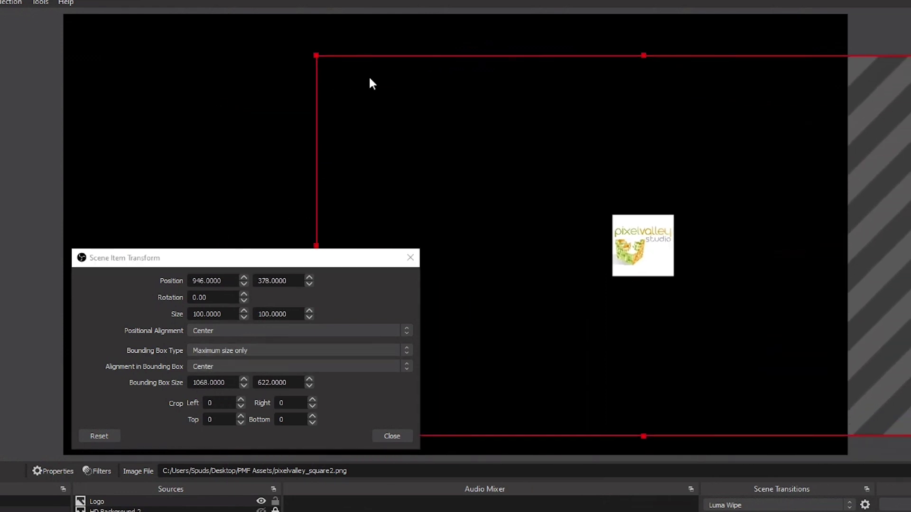
{"action": "left_click_drag", "start_coordinate": [313, 55], "coordinate": [557, 161]}
{"action": "left_click_drag", "start_coordinate": [655, 225], "coordinate": [499, 123]}
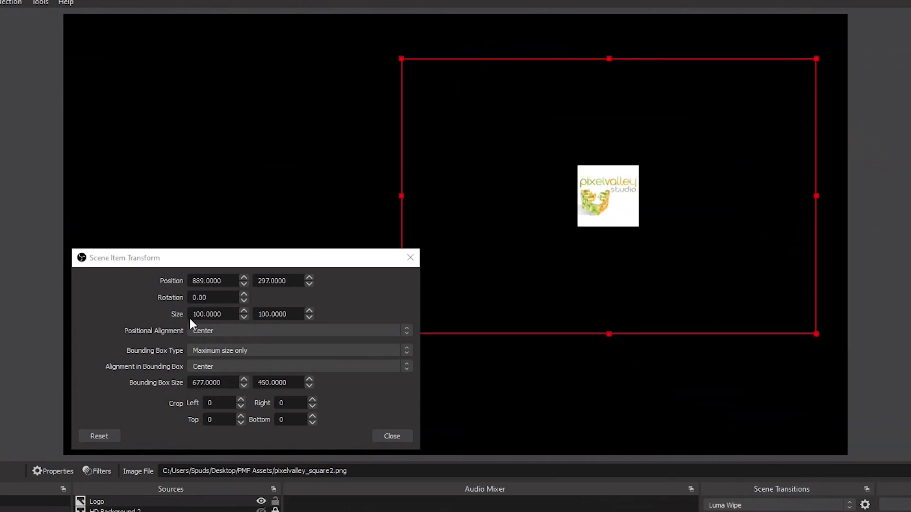
Set the logo size to 800 × 800 and move its box up toward the top right
{"action": "double_click", "coordinate": [204, 314]}
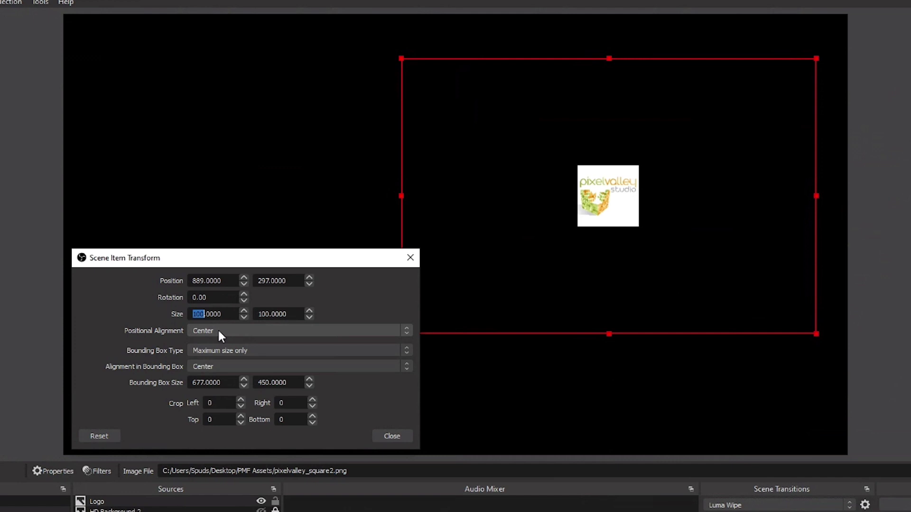
{"action": "type", "text": "800"}
{"action": "key", "text": "Tab"}
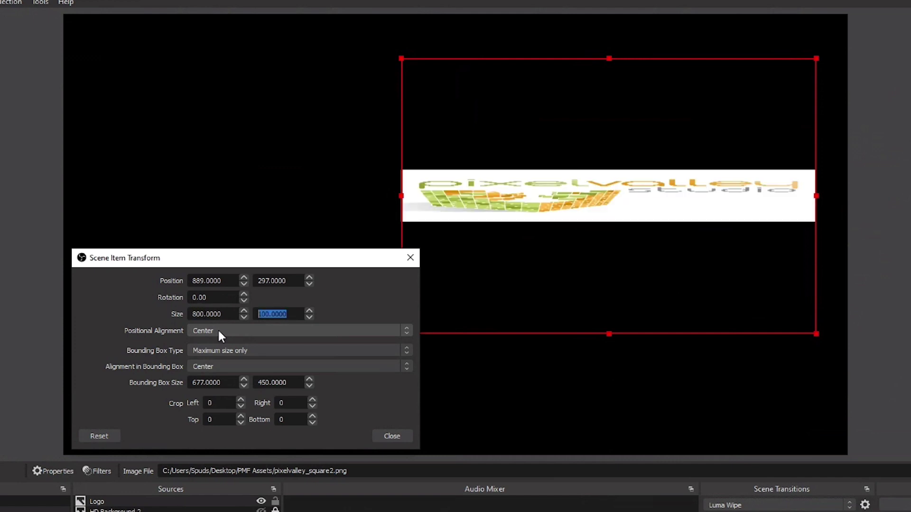
{"action": "type", "text": "800"}
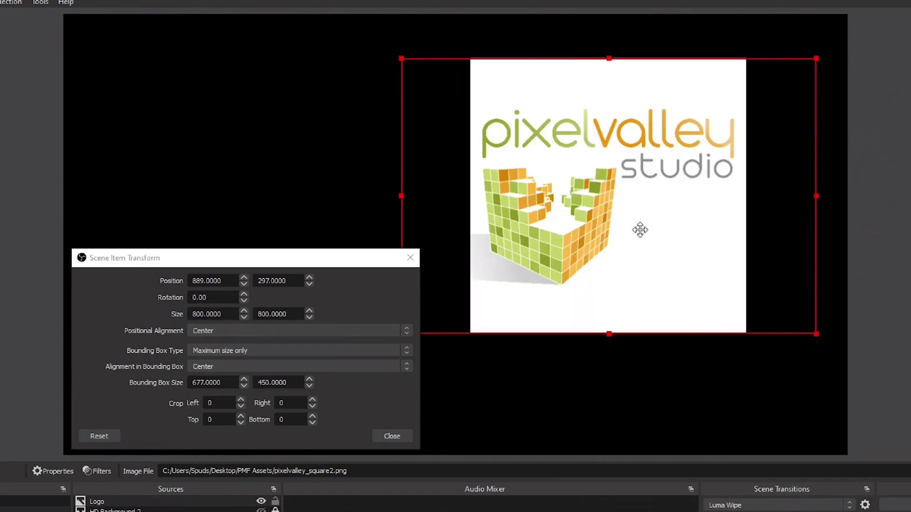
{"action": "left_click_drag", "start_coordinate": [641, 229], "coordinate": [661, 214]}
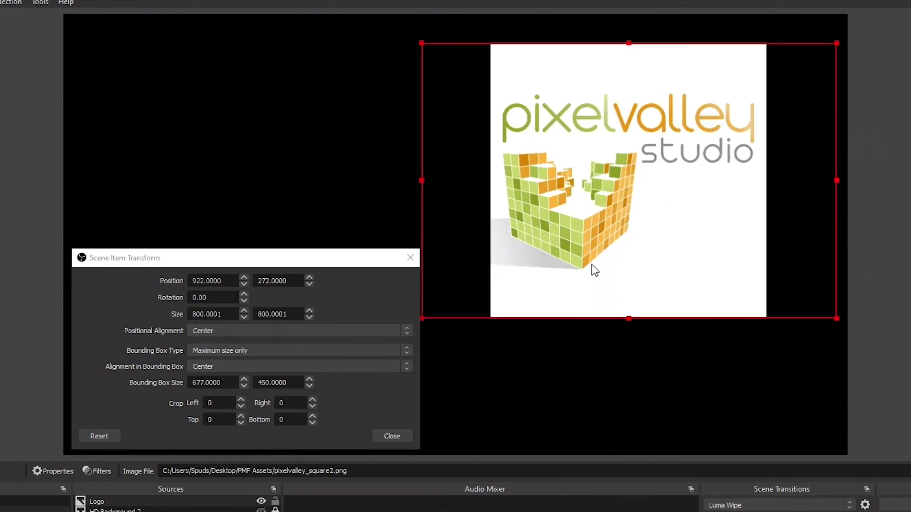
Try Top Left and then Top Right alignment within the bounding box
{"action": "left_click", "coordinate": [237, 367]}
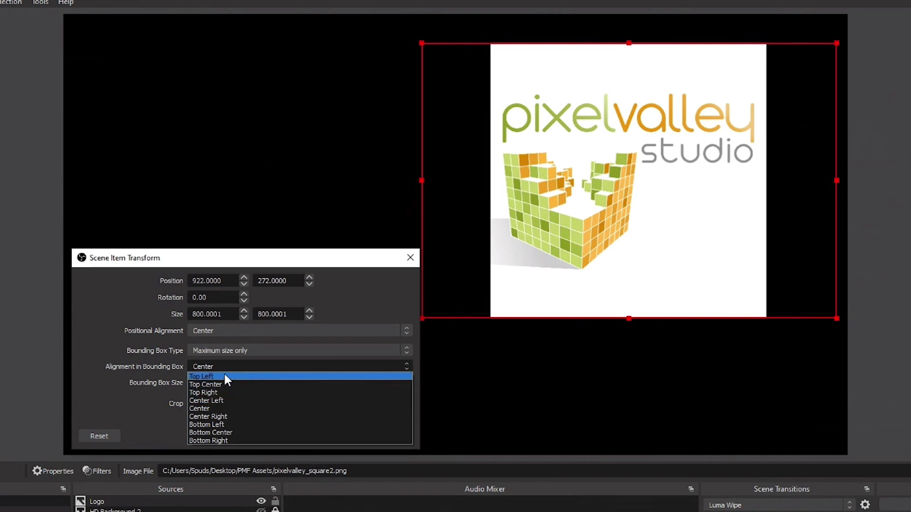
{"action": "left_click", "coordinate": [232, 377]}
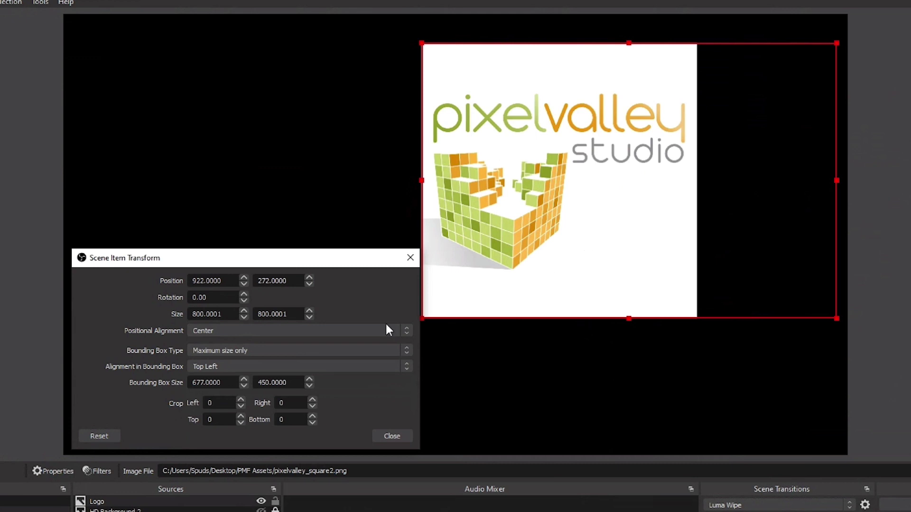
{"action": "left_click", "coordinate": [229, 365]}
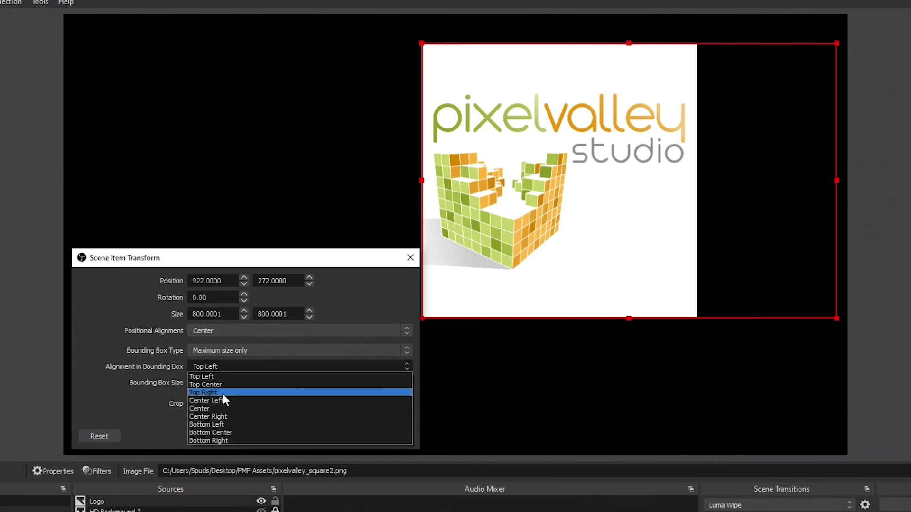
{"action": "left_click", "coordinate": [223, 393]}
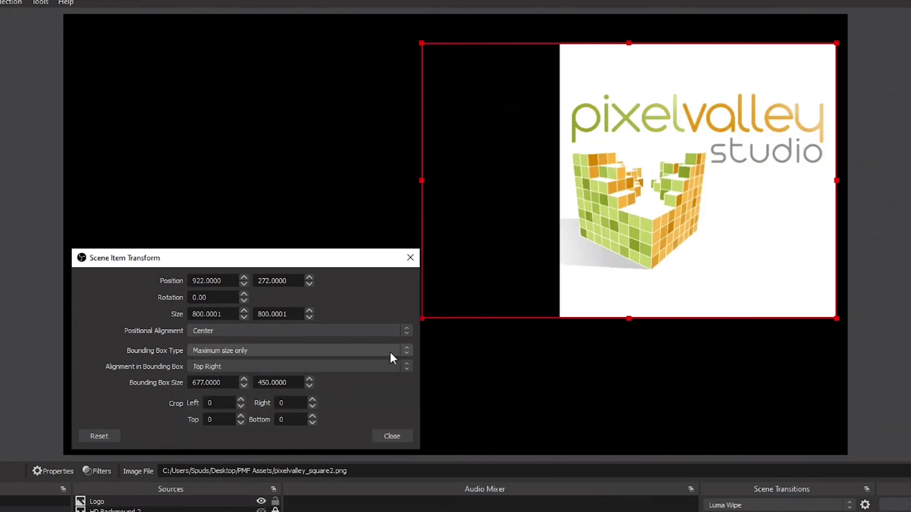
{"action": "left_click_drag", "start_coordinate": [421, 317], "coordinate": [401, 368]}
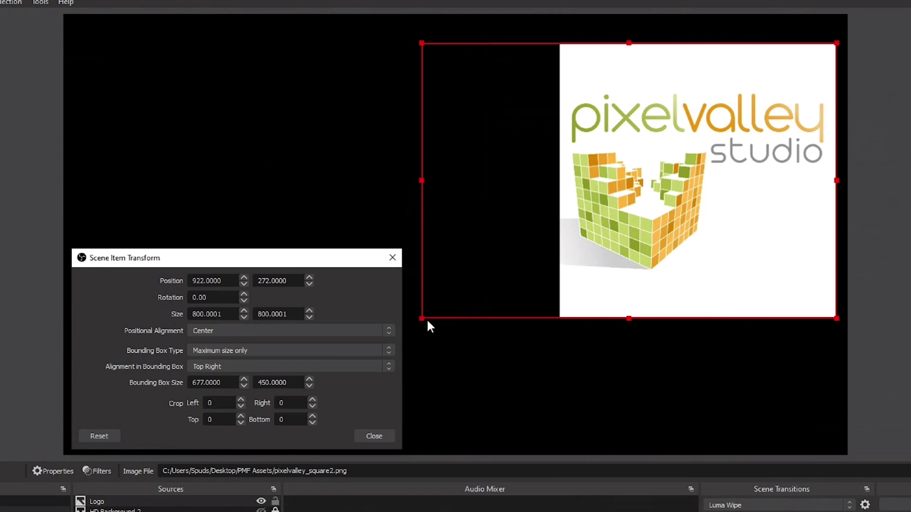
{"action": "left_click_drag", "start_coordinate": [421, 318], "coordinate": [409, 370]}
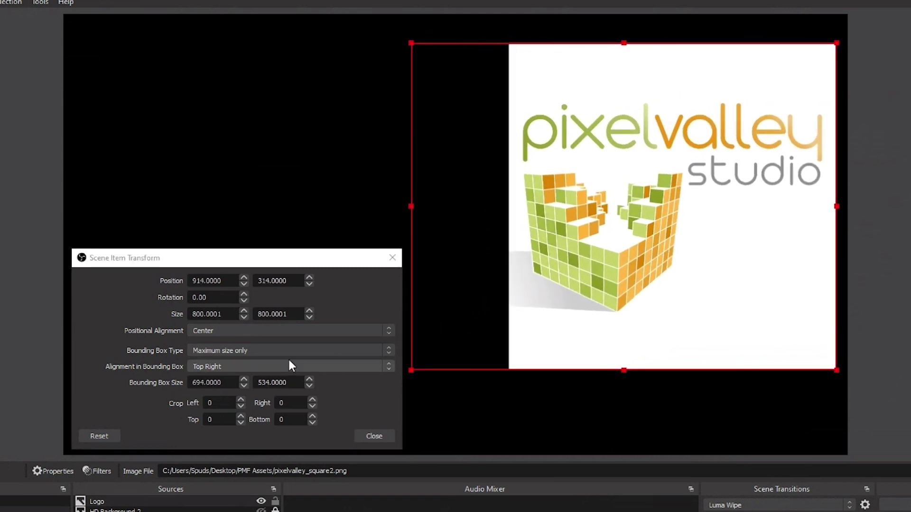
Try Top Center alignment, then settle on Center within the 694 × 534 box
{"action": "left_click", "coordinate": [239, 366]}
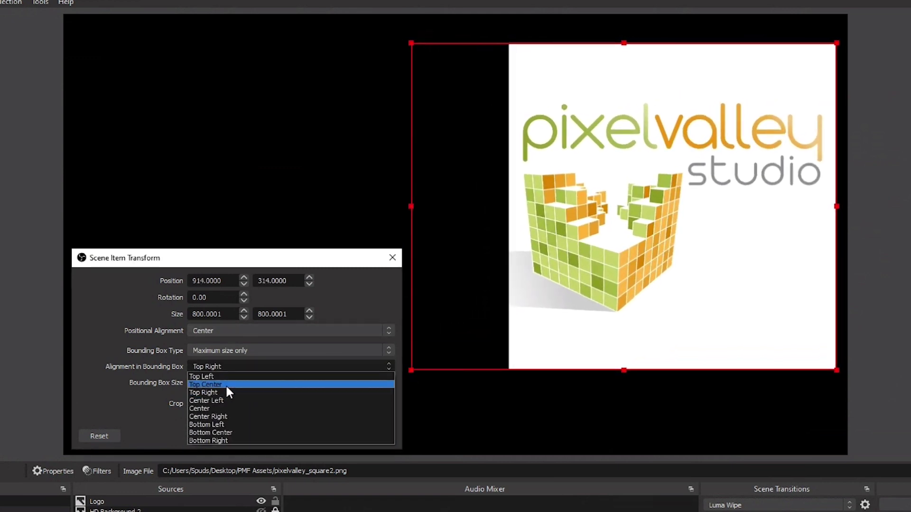
{"action": "left_click", "coordinate": [231, 384]}
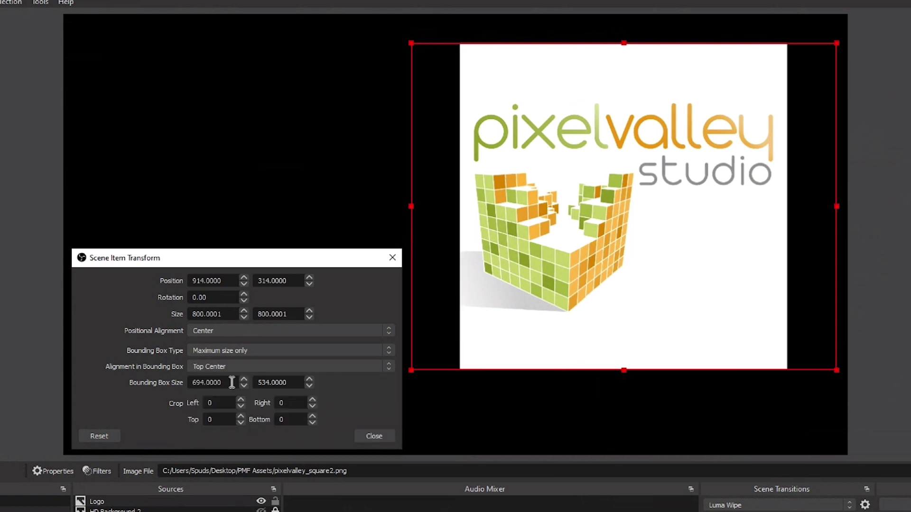
{"action": "left_click", "coordinate": [238, 366]}
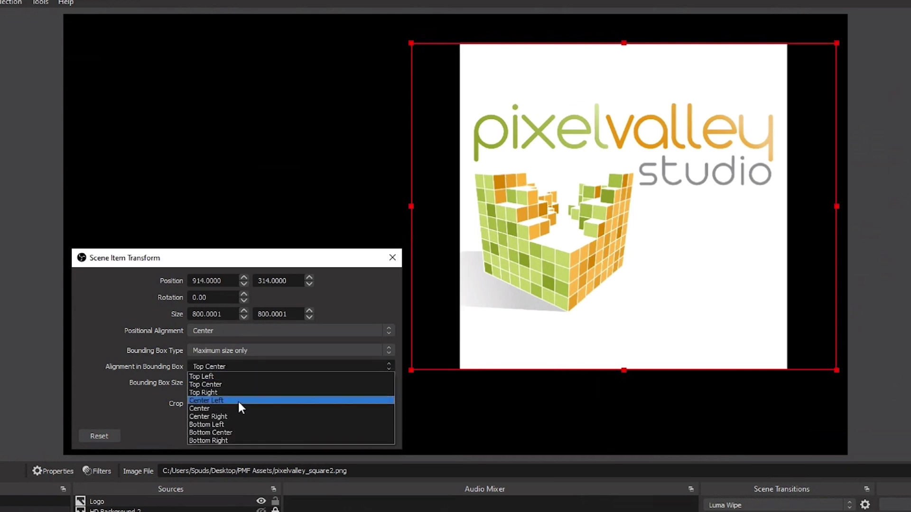
{"action": "left_click", "coordinate": [240, 409]}
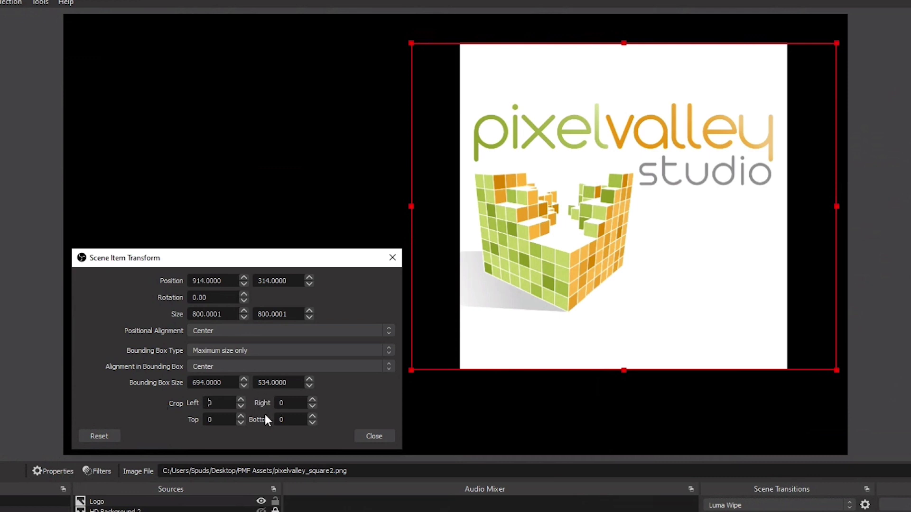
{"action": "type", "text": "100"}
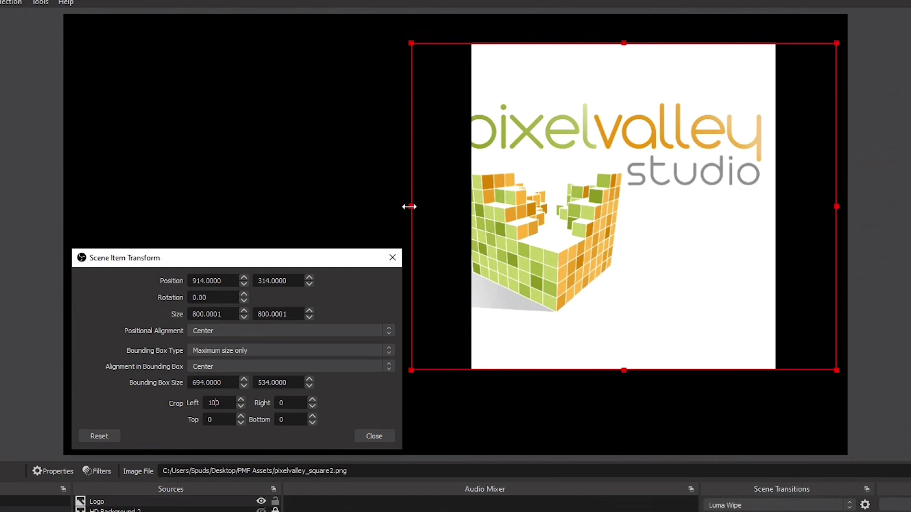
{"action": "left_click_drag", "start_coordinate": [409, 207], "coordinate": [325, 226]}
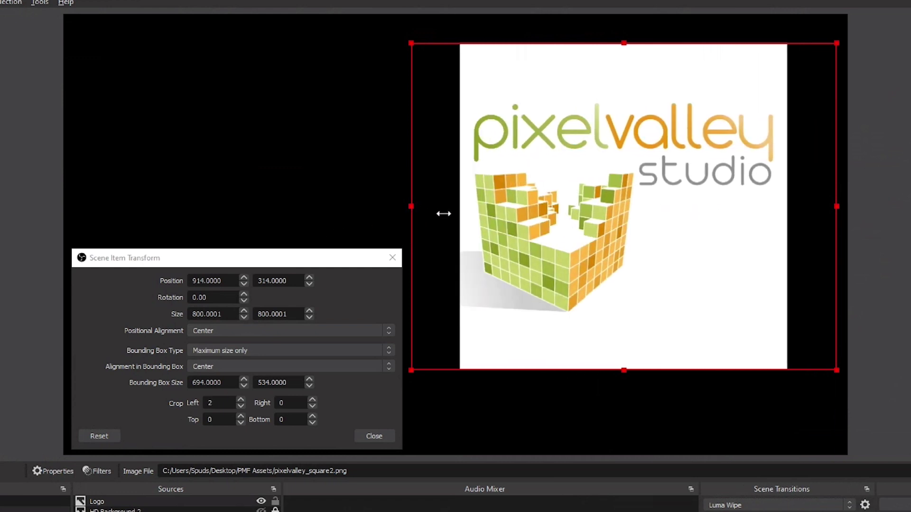
{"action": "left_click_drag", "start_coordinate": [444, 213], "coordinate": [397, 226]}
{"action": "left_click", "coordinate": [255, 351]}
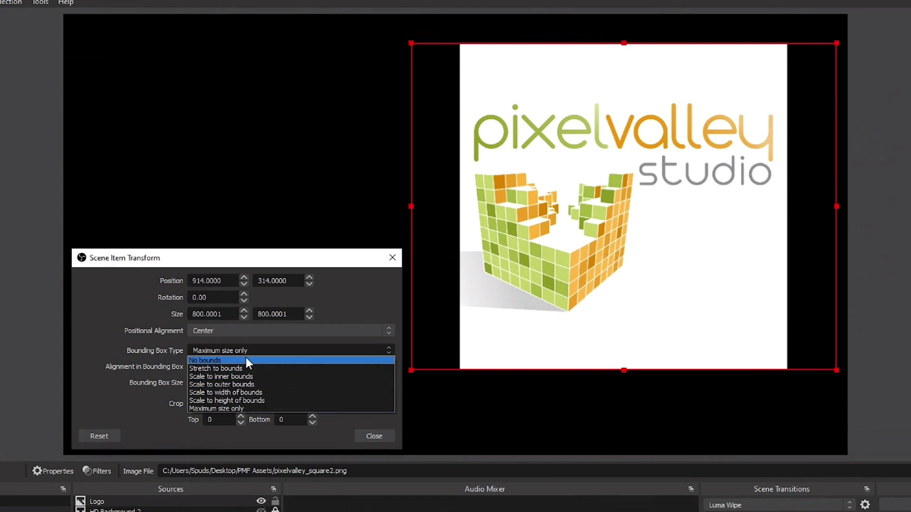
Switch the logo to No bounds, then back to Stretch to bounds
{"action": "left_click", "coordinate": [247, 358]}
{"action": "left_click_drag", "start_coordinate": [377, 206], "coordinate": [179, 220]}
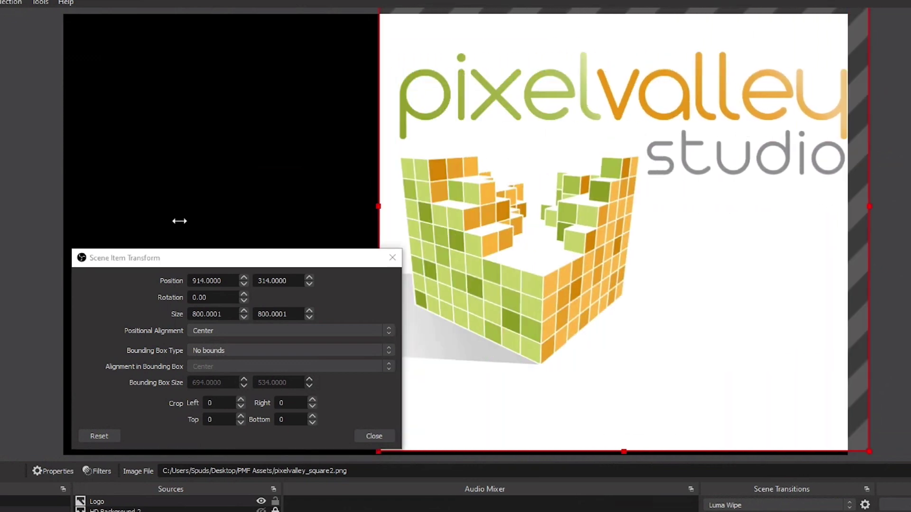
{"action": "left_click", "coordinate": [257, 350]}
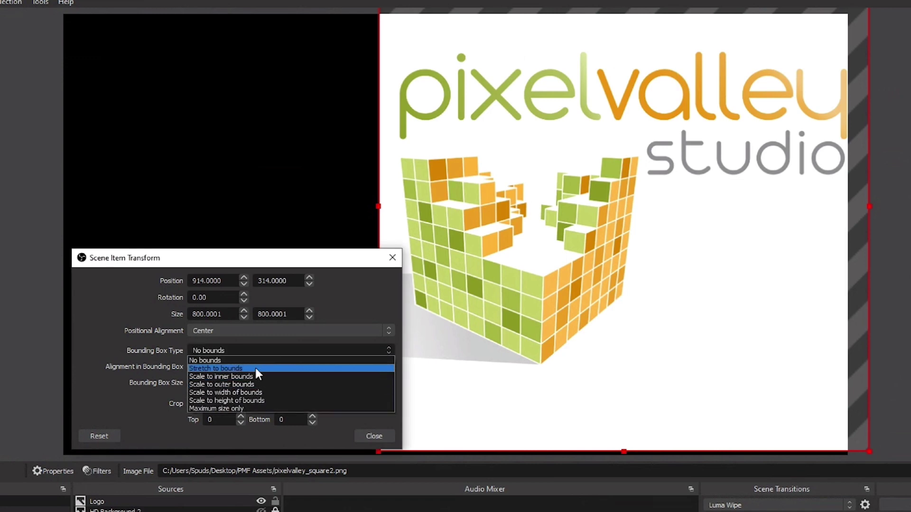
{"action": "left_click", "coordinate": [256, 369]}
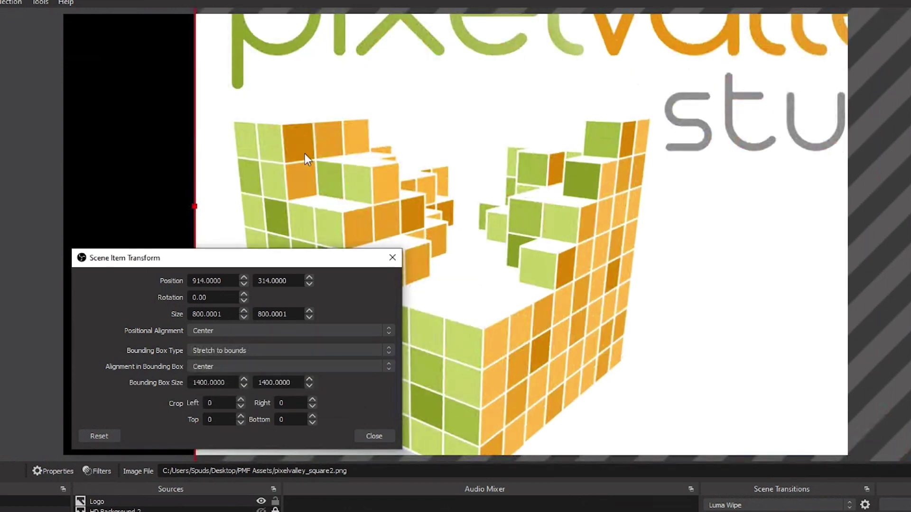
{"action": "left_click_drag", "start_coordinate": [195, 214], "coordinate": [428, 116]}
{"action": "left_click_drag", "start_coordinate": [407, 34], "coordinate": [532, 150]}
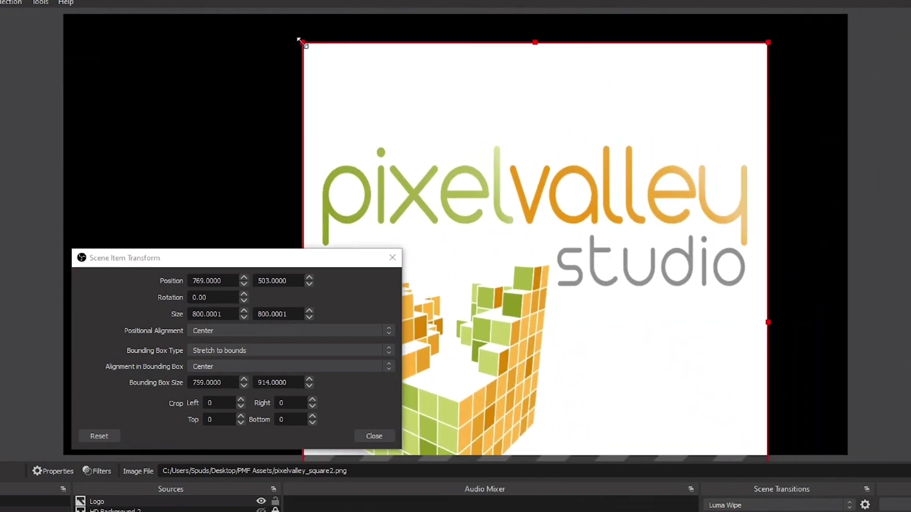
Resize the stretched box to a tall 469 × 605 and move it to the canvas's right
{"action": "left_click_drag", "start_coordinate": [300, 42], "coordinate": [477, 227]}
{"action": "left_click_drag", "start_coordinate": [546, 332], "coordinate": [568, 171]}
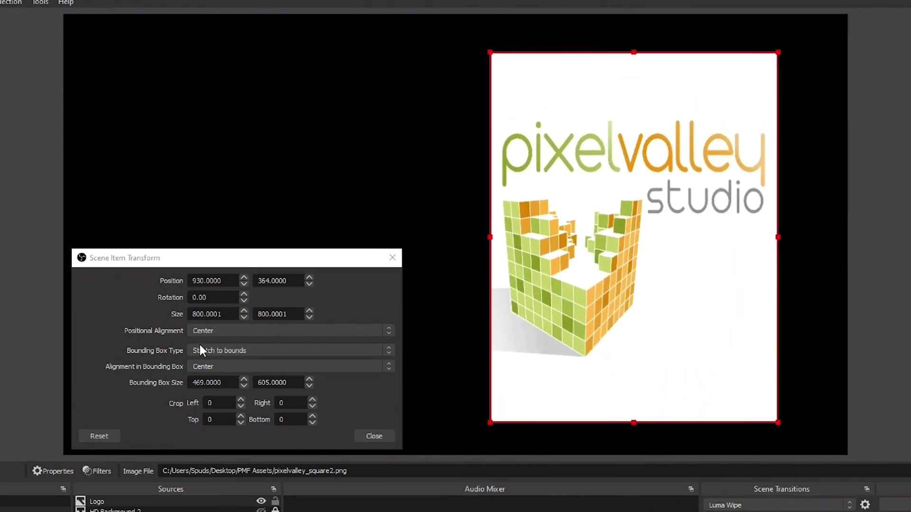
{"action": "left_click", "coordinate": [292, 351]}
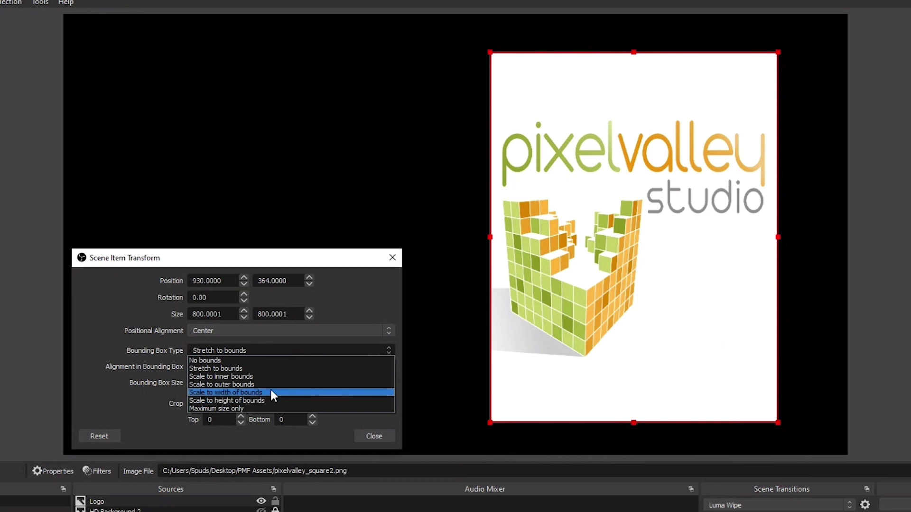
{"action": "left_click", "coordinate": [269, 368]}
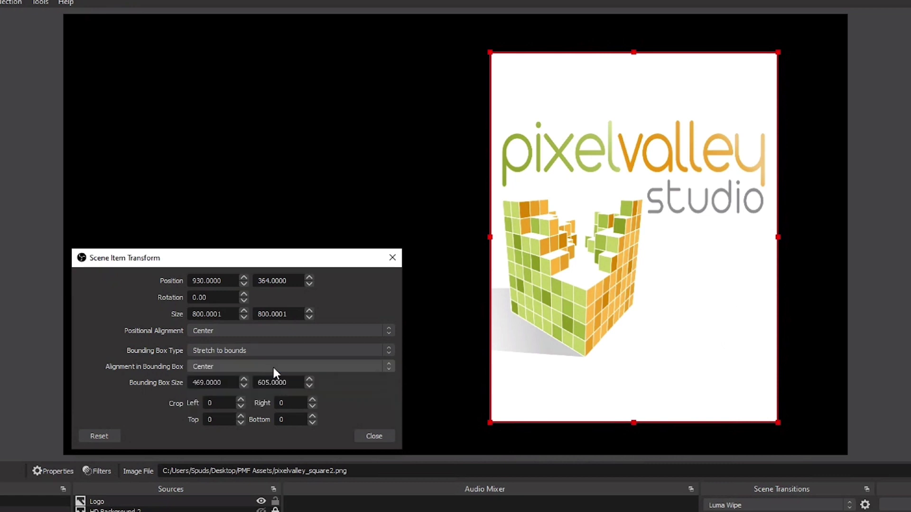
{"action": "left_click_drag", "start_coordinate": [490, 53], "coordinate": [460, 25]}
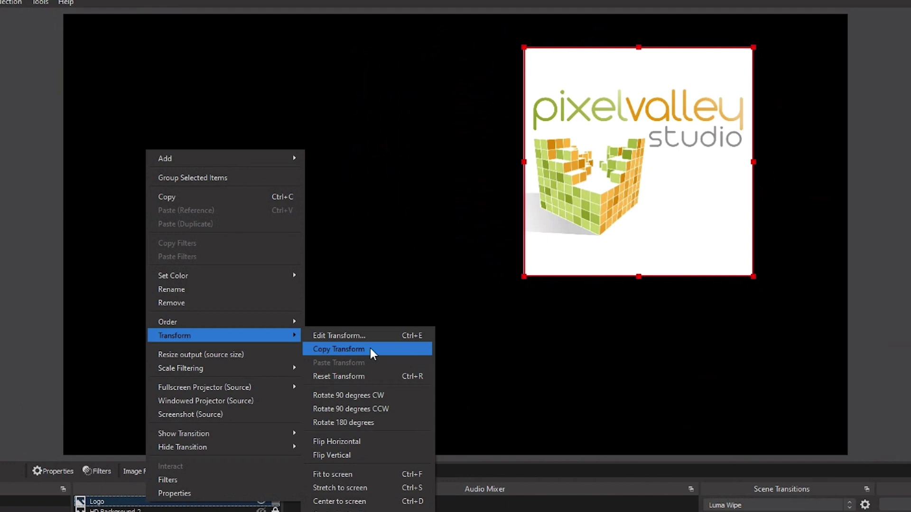
Shrink the logo from its corner to a small square and drag it into the top-right corner
{"action": "key", "text": "Escape"}
{"action": "key", "text": "Escape"}
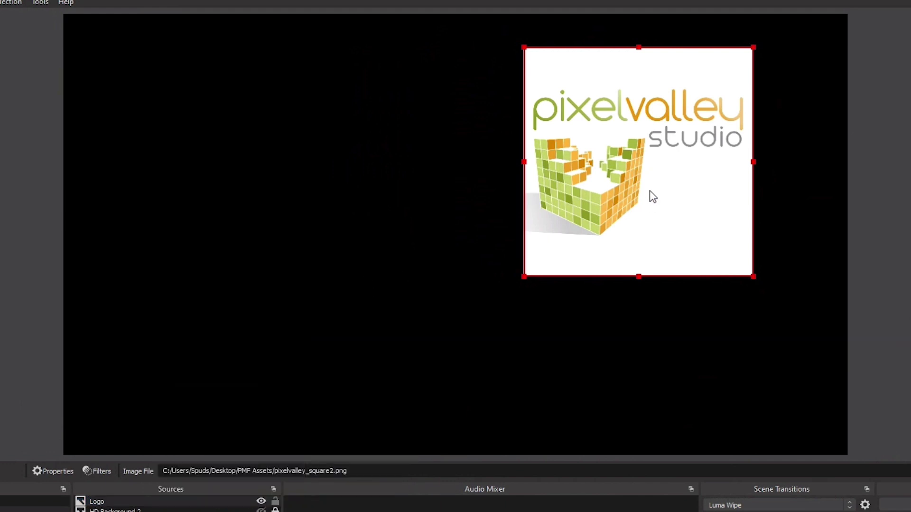
{"action": "left_click_drag", "start_coordinate": [651, 194], "coordinate": [688, 192]}
{"action": "left_click_drag", "start_coordinate": [584, 255], "coordinate": [685, 125]}
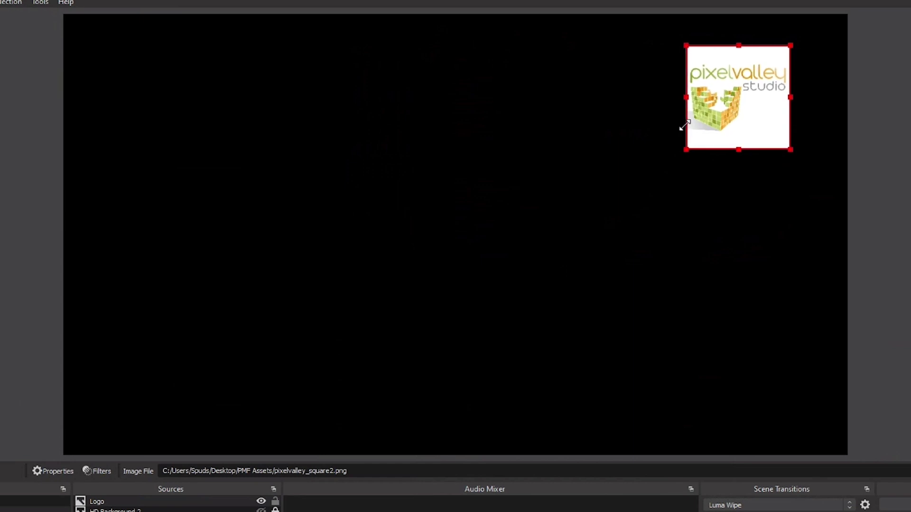
{"action": "left_click_drag", "start_coordinate": [750, 108], "coordinate": [753, 96]}
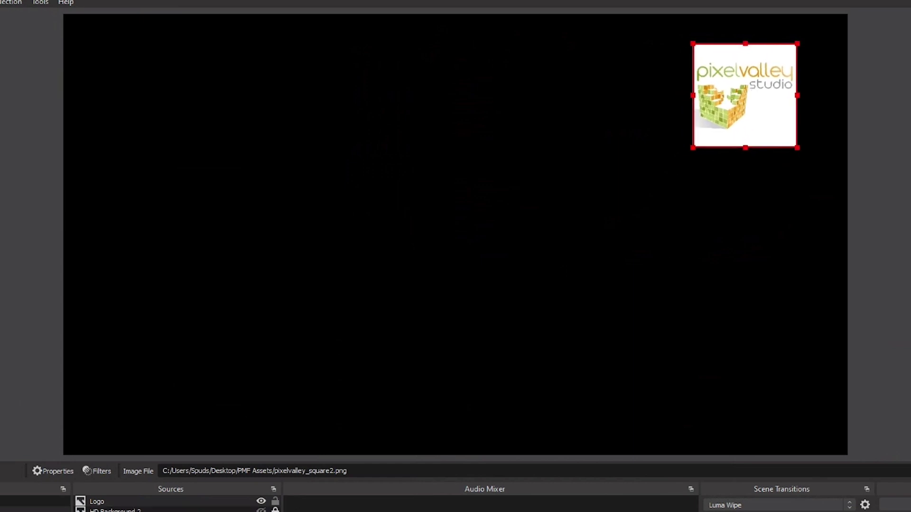
{"action": "left_click", "coordinate": [82, 511]}
Create a new Image source named 'Logo 2'
{"action": "left_click", "coordinate": [152, 479]}
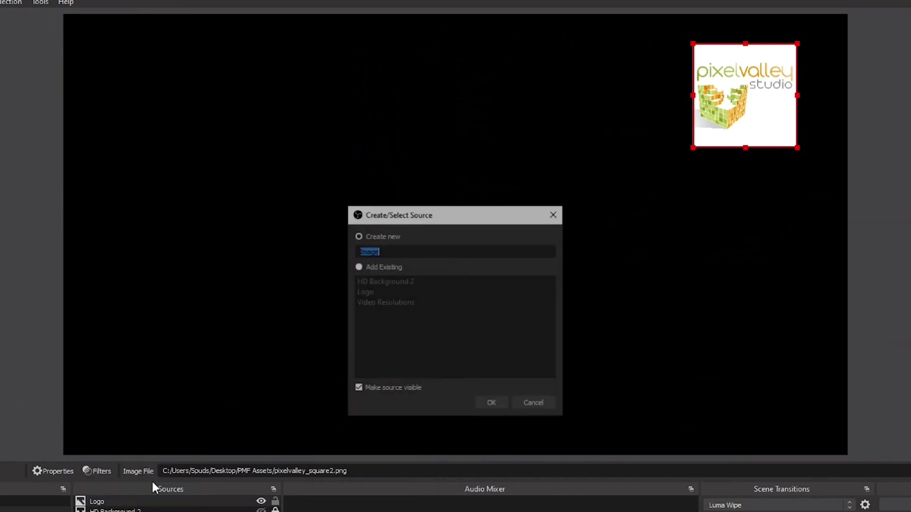
{"action": "left_click", "coordinate": [392, 251]}
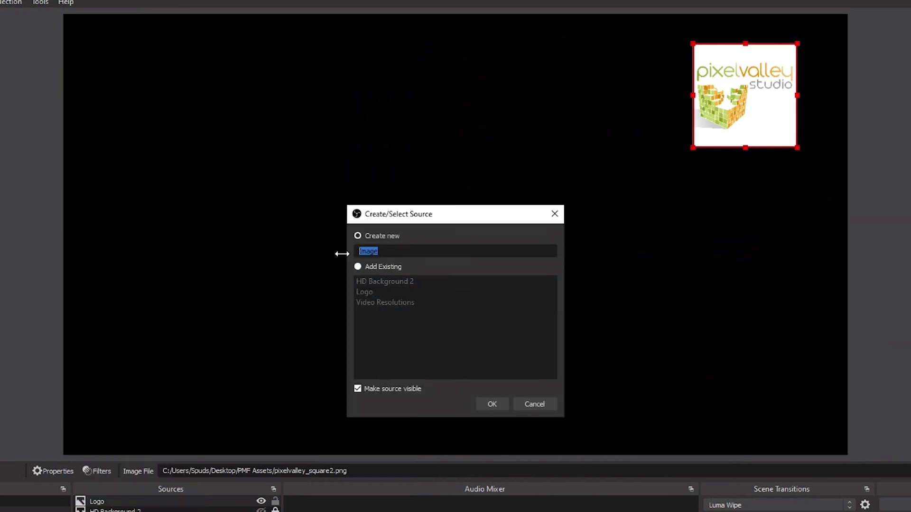
{"action": "type", "text": "2"}
{"action": "left_click", "coordinate": [494, 405]}
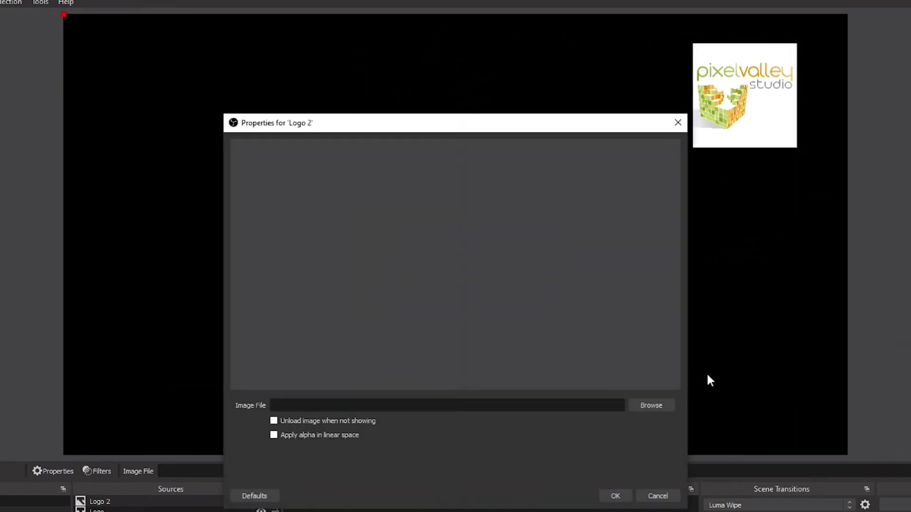
Load pixelvalley_square2.png into Logo 2 and scale the image down on the canvas
{"action": "left_click", "coordinate": [651, 405]}
{"action": "left_click", "coordinate": [363, 235]}
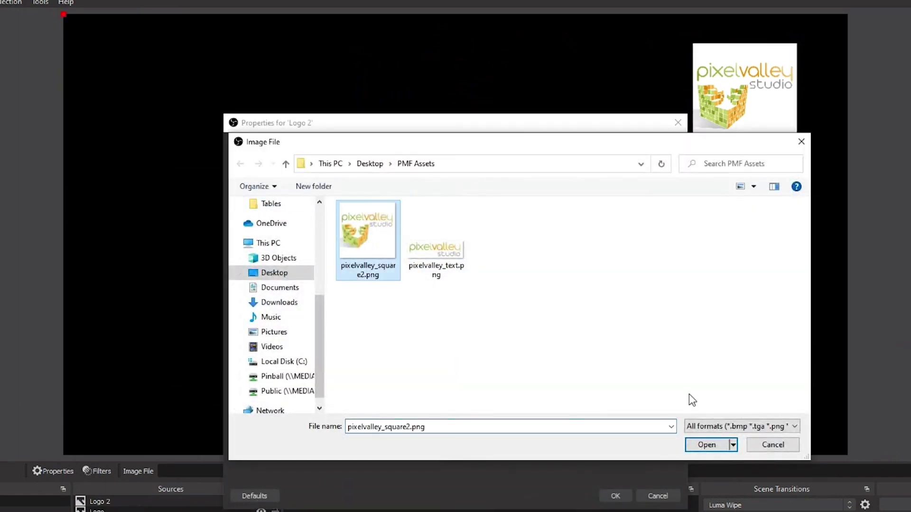
{"action": "left_click", "coordinate": [706, 444]}
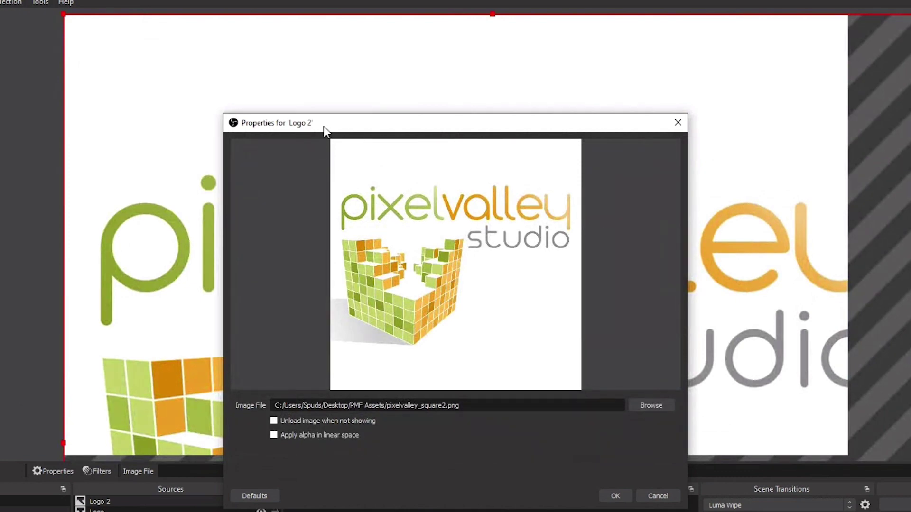
{"action": "left_click", "coordinate": [616, 496]}
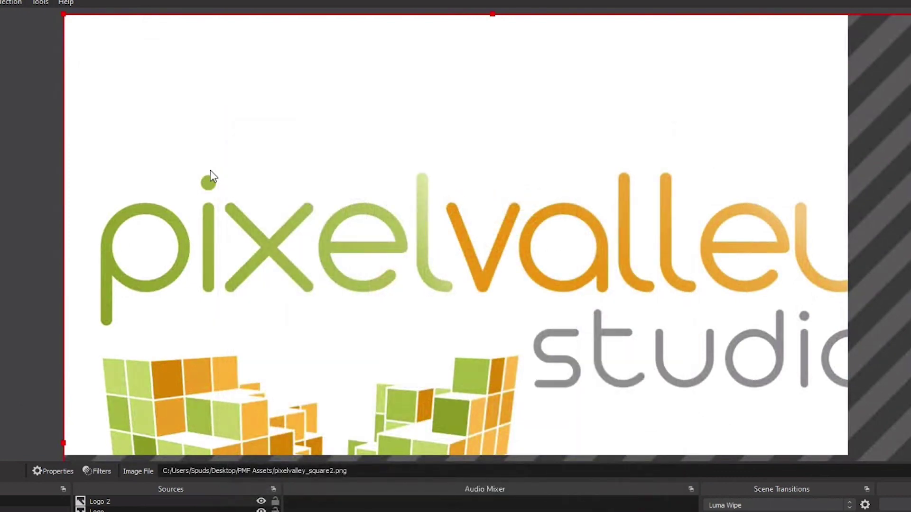
{"action": "left_click_drag", "start_coordinate": [64, 14], "coordinate": [409, 227]}
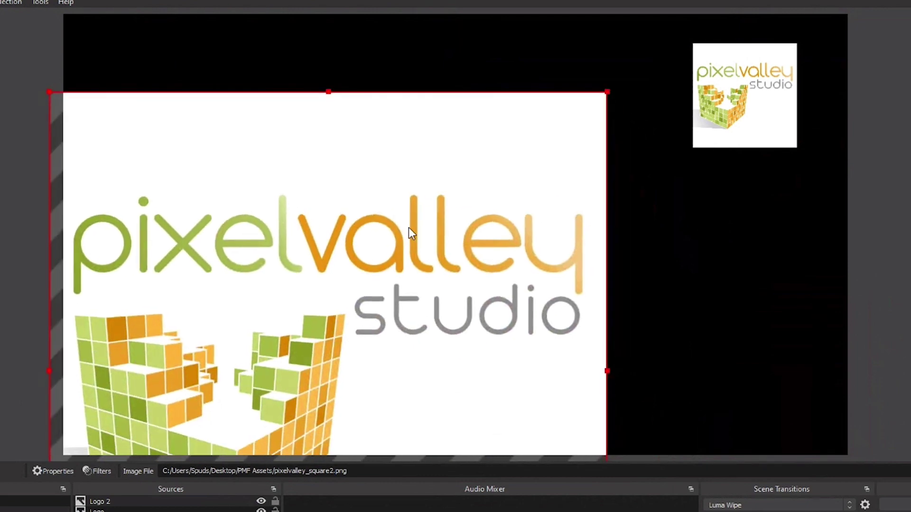
{"action": "left_click", "coordinate": [737, 110]}
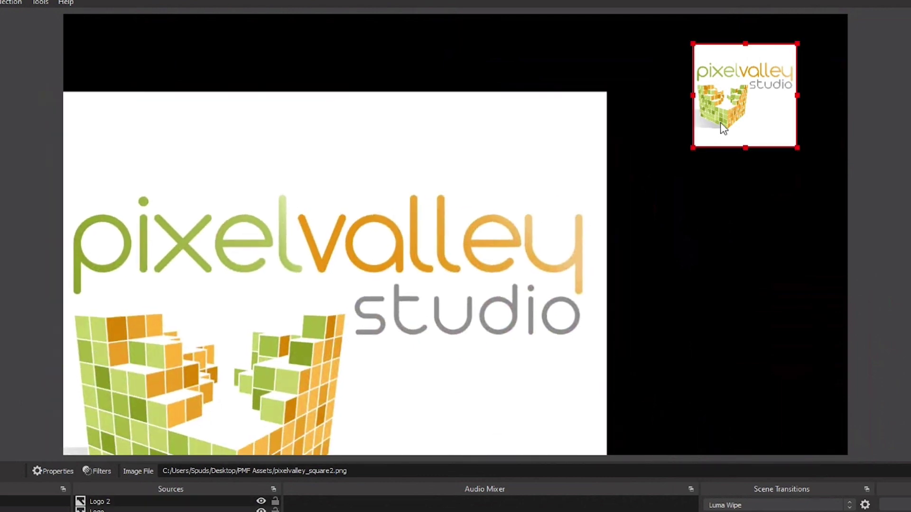
Copy the small top-right logo's transform and paste it onto Logo 2
{"action": "right_click", "coordinate": [720, 123]}
{"action": "mouse_move", "coordinate": [781, 400]}
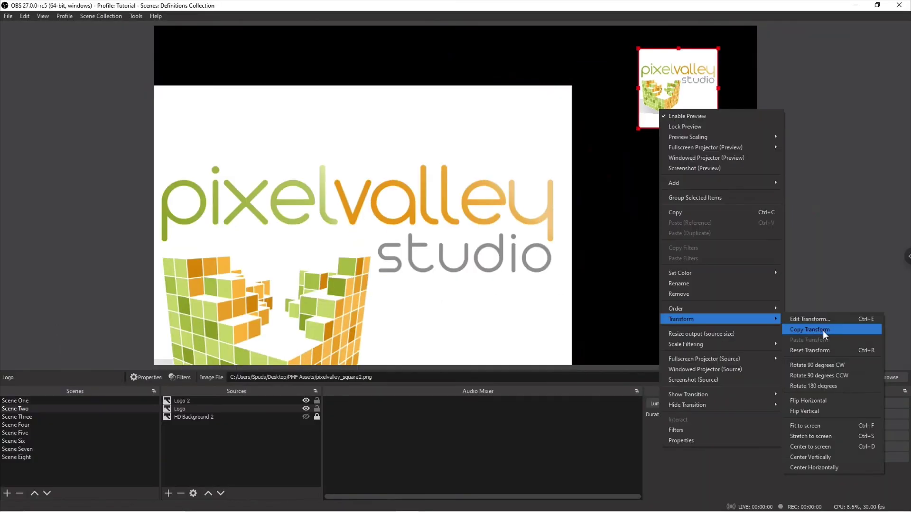
{"action": "left_click", "coordinate": [823, 330]}
{"action": "left_click", "coordinate": [321, 182]}
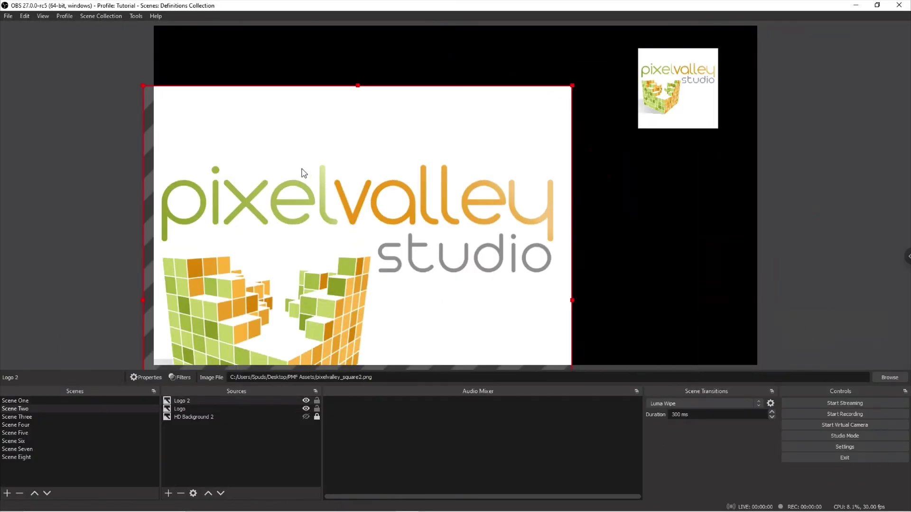
{"action": "right_click", "coordinate": [280, 139]}
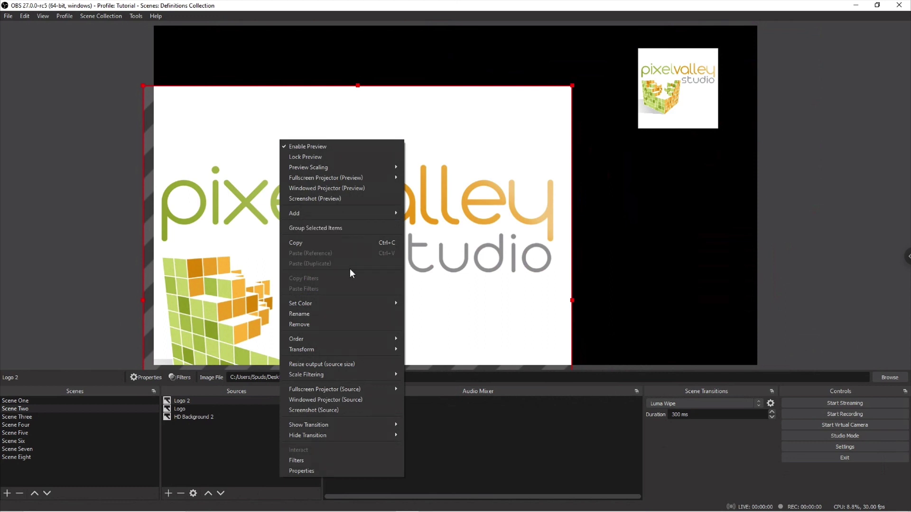
{"action": "mouse_move", "coordinate": [349, 349]}
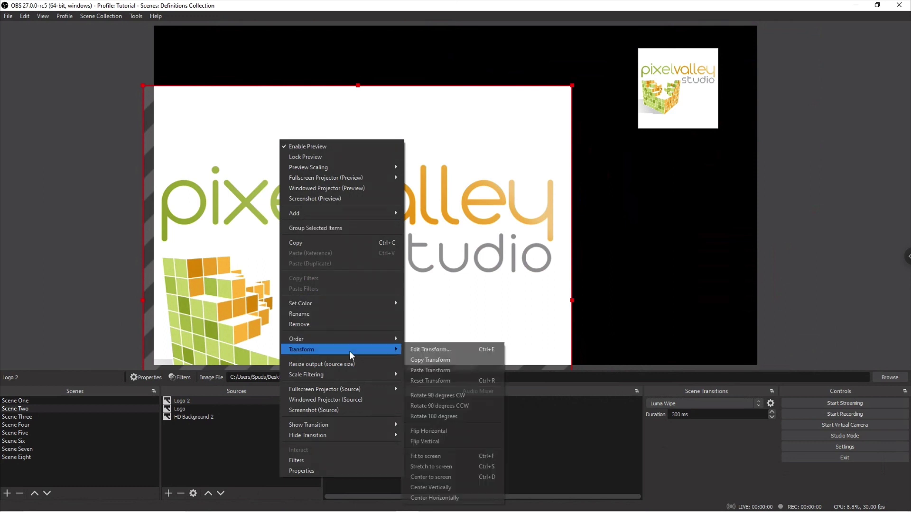
{"action": "left_click", "coordinate": [451, 371]}
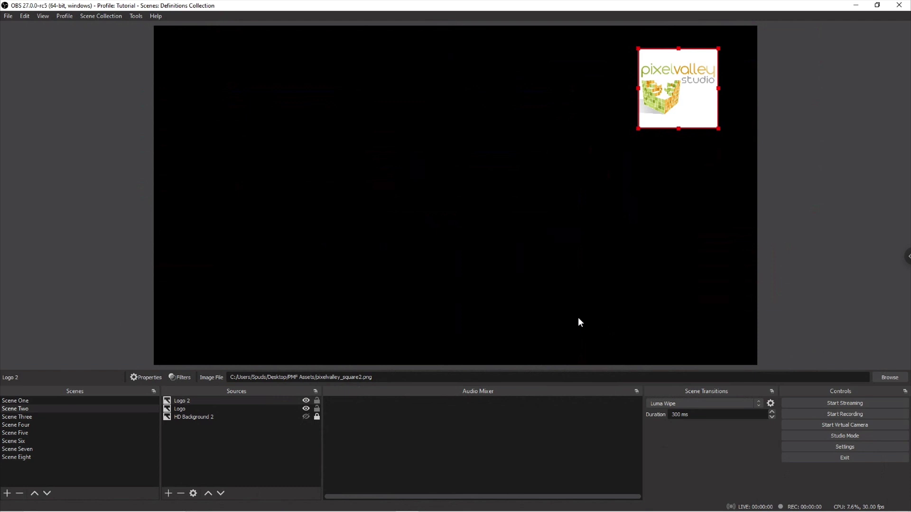
{"action": "left_click_drag", "start_coordinate": [681, 87], "coordinate": [581, 88]}
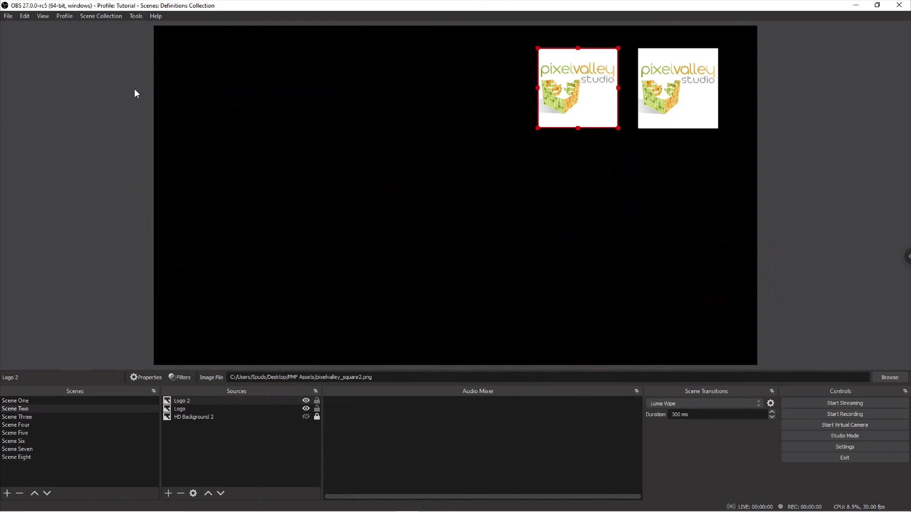
{"action": "left_click", "coordinate": [27, 15]}
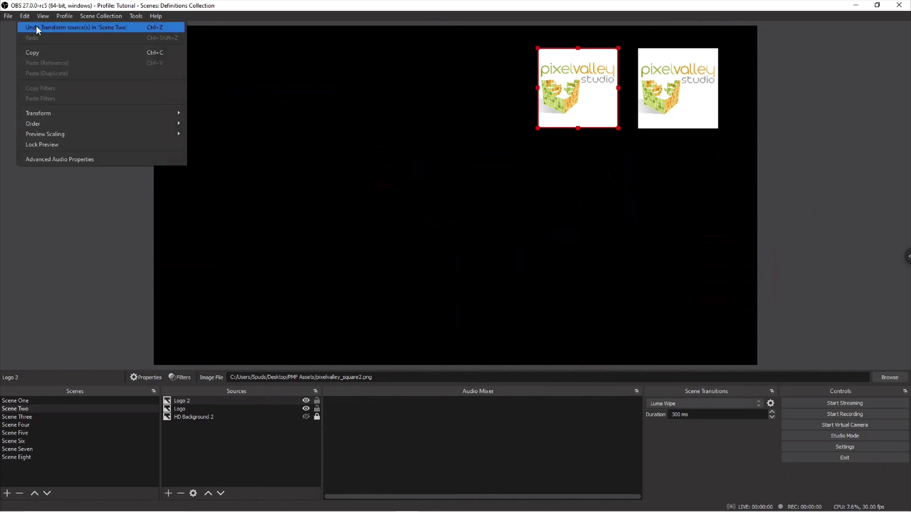
{"action": "left_click", "coordinate": [36, 27]}
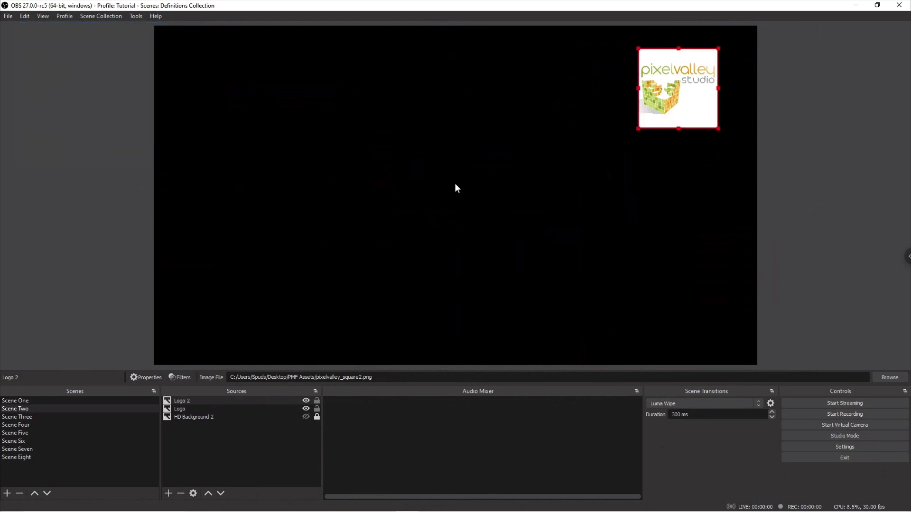
{"action": "left_click_drag", "start_coordinate": [685, 99], "coordinate": [569, 116]}
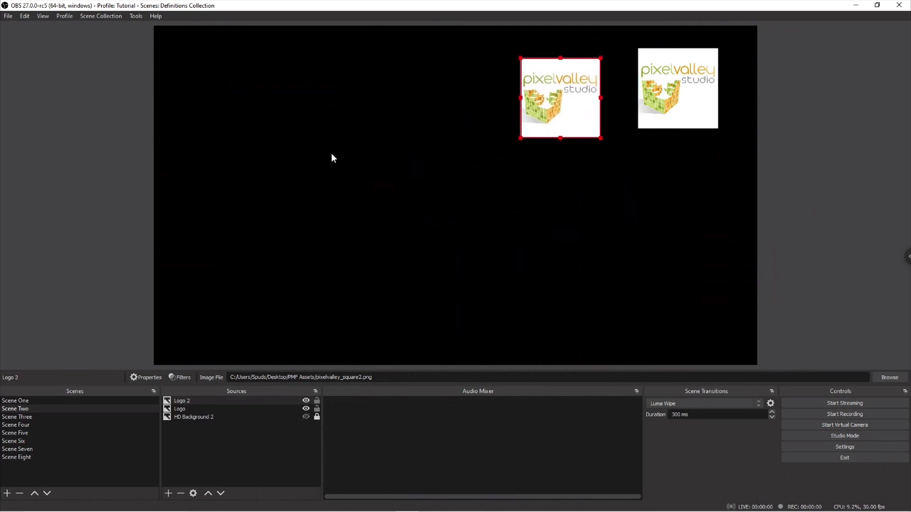
{"action": "left_click", "coordinate": [24, 15]}
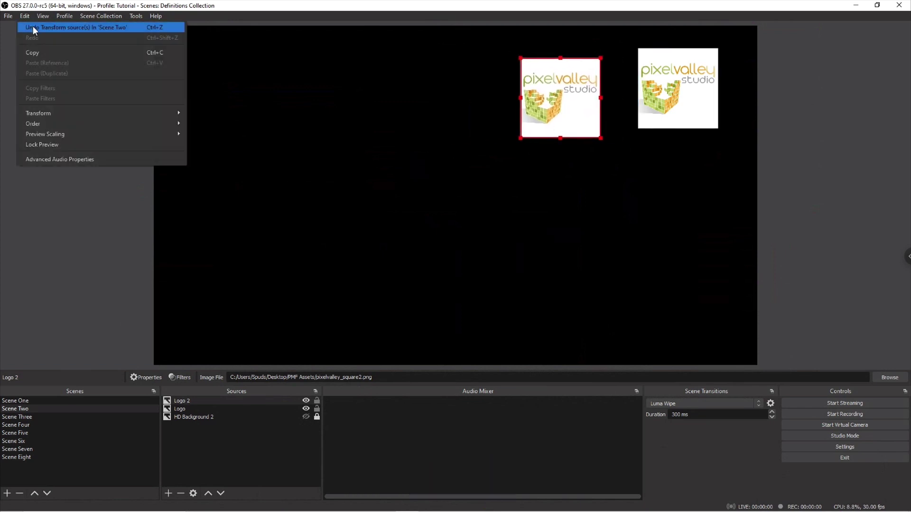
{"action": "left_click", "coordinate": [32, 26]}
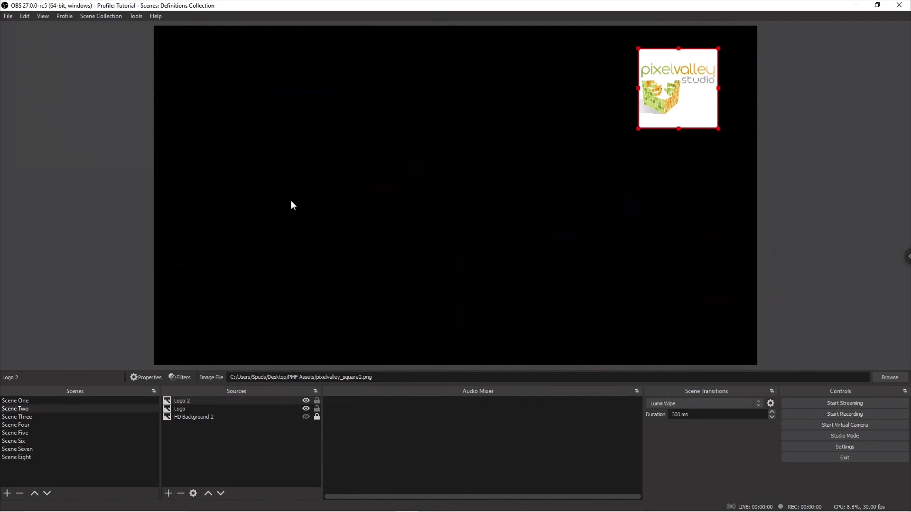
In Scene Item Transform, change Logo 2's Position X from 1027 to 827
{"action": "key", "text": "ctrl+e"}
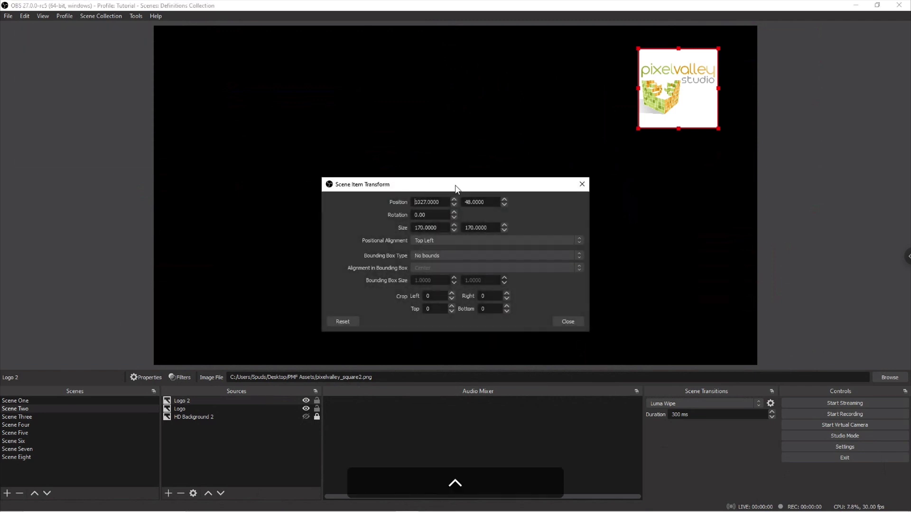
{"action": "left_click_drag", "start_coordinate": [456, 188], "coordinate": [362, 152]}
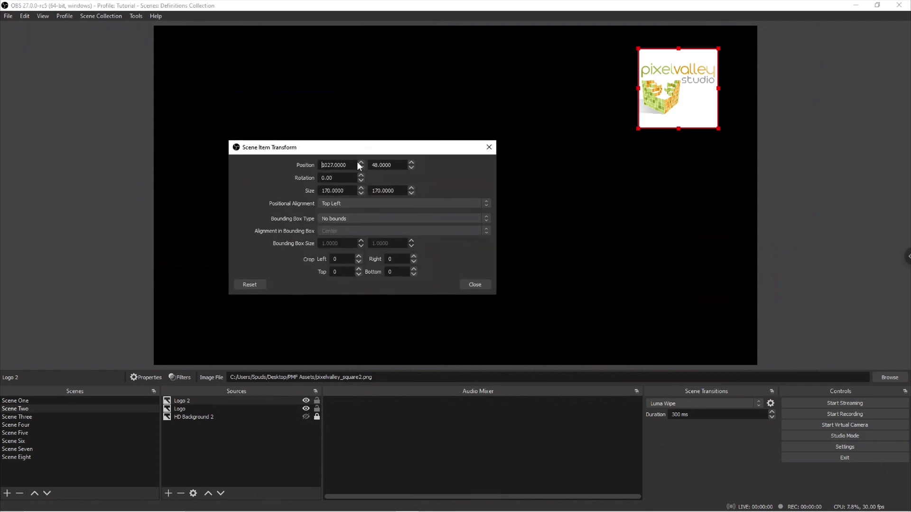
{"action": "left_click", "coordinate": [325, 164]}
{"action": "key", "text": "Right"}
{"action": "key", "text": "BackSpace"}
{"action": "key", "text": "BackSpace"}
{"action": "type", "text": "9"}
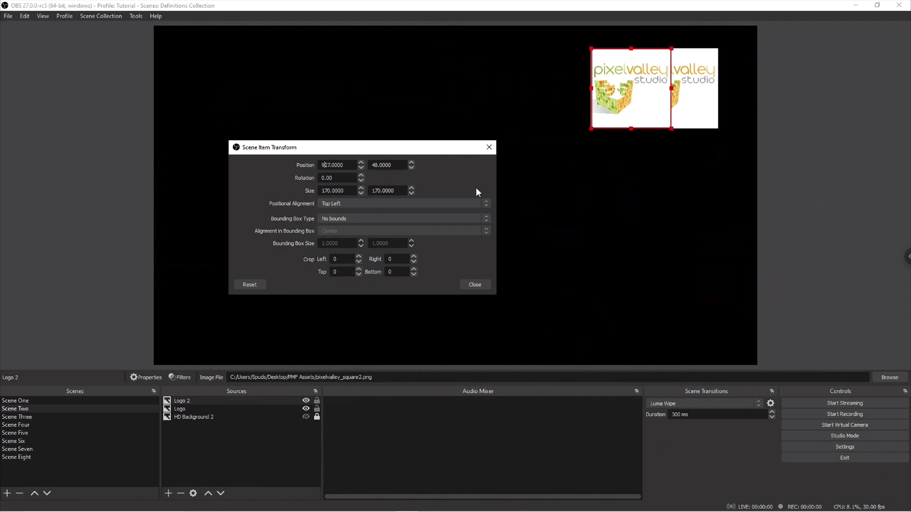
{"action": "key", "text": "BackSpace"}
{"action": "type", "text": "8"}
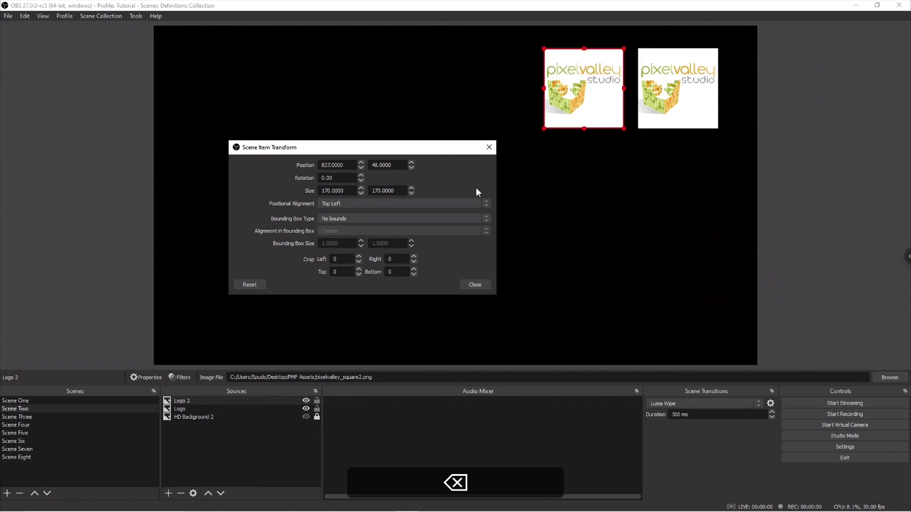
{"action": "left_click", "coordinate": [483, 285]}
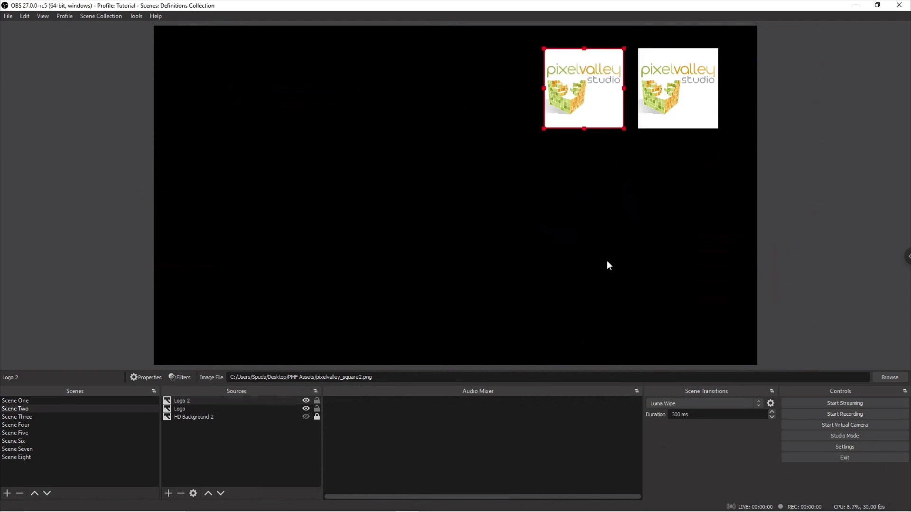